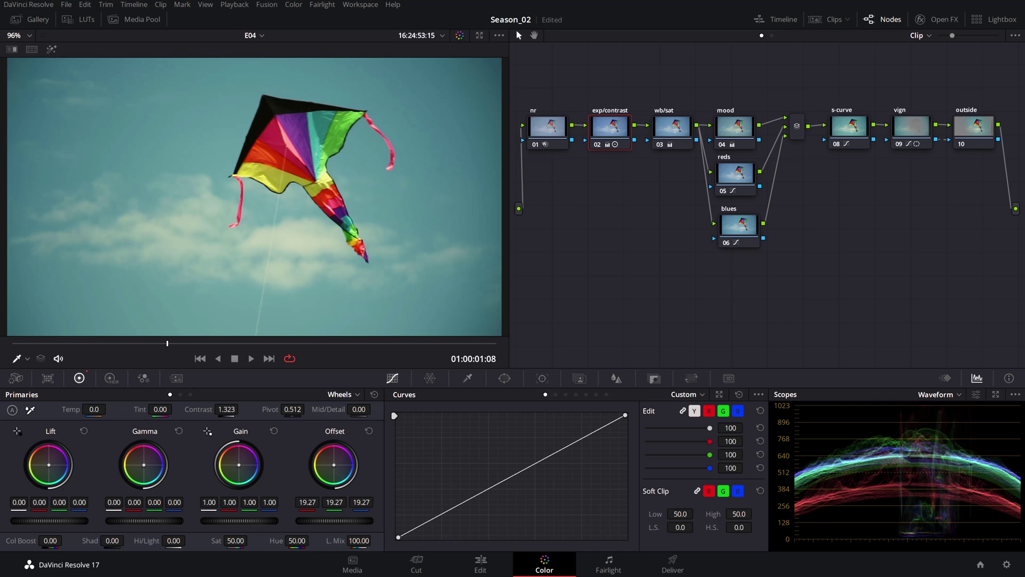
# Step: Relabel node 02, the exp/contrast node, as "exposure/contrast"
pyautogui.rightClick(610, 124)
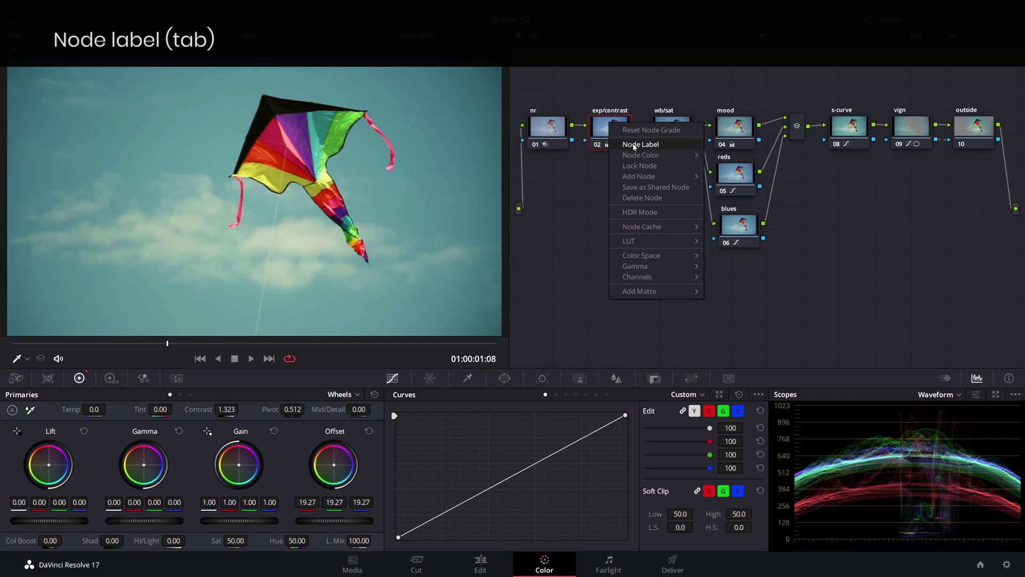
pyautogui.click(634, 145)
pyautogui.write('exposure/contrast')
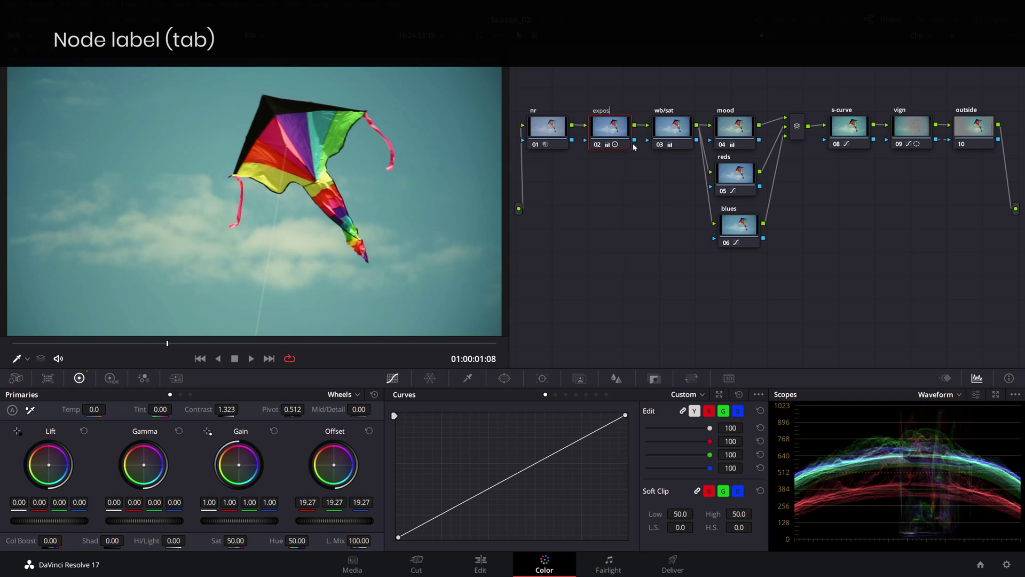
pyautogui.press('Return')
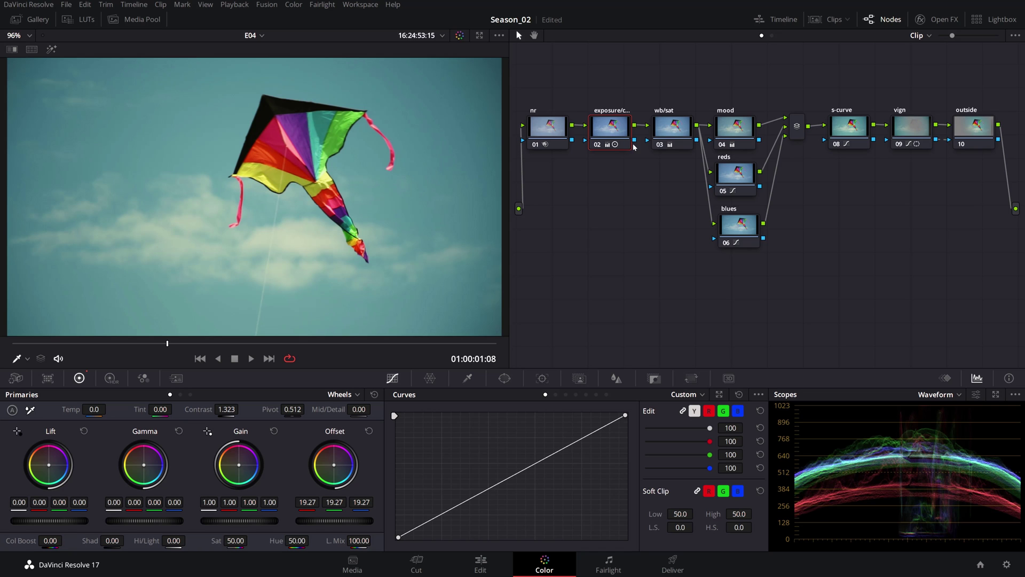
# Step: Disable and re-enable the exposure/contrast, wb/sat, mood and reds nodes one after another to compare their effect
pyautogui.click(596, 145)
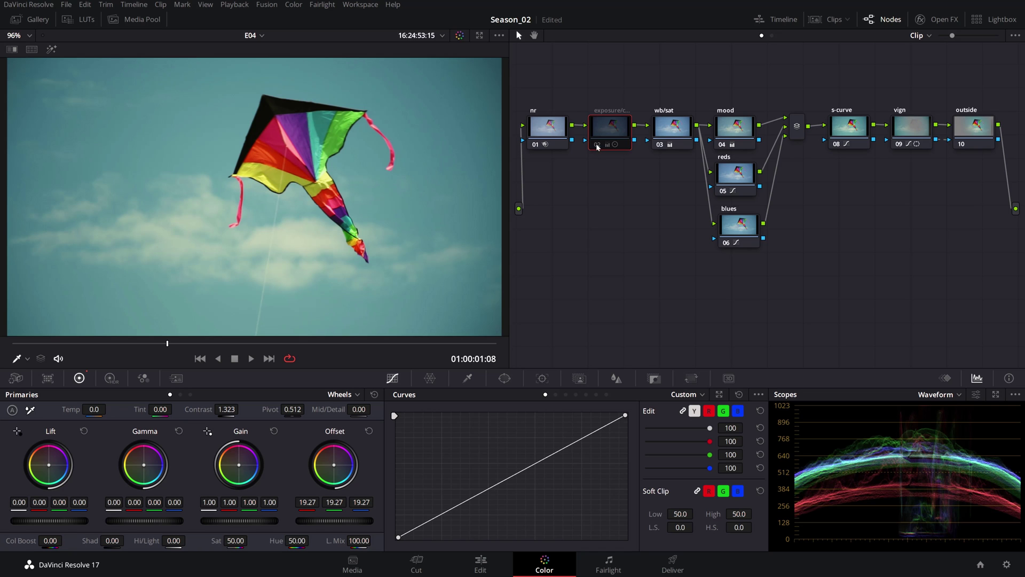
pyautogui.click(597, 145)
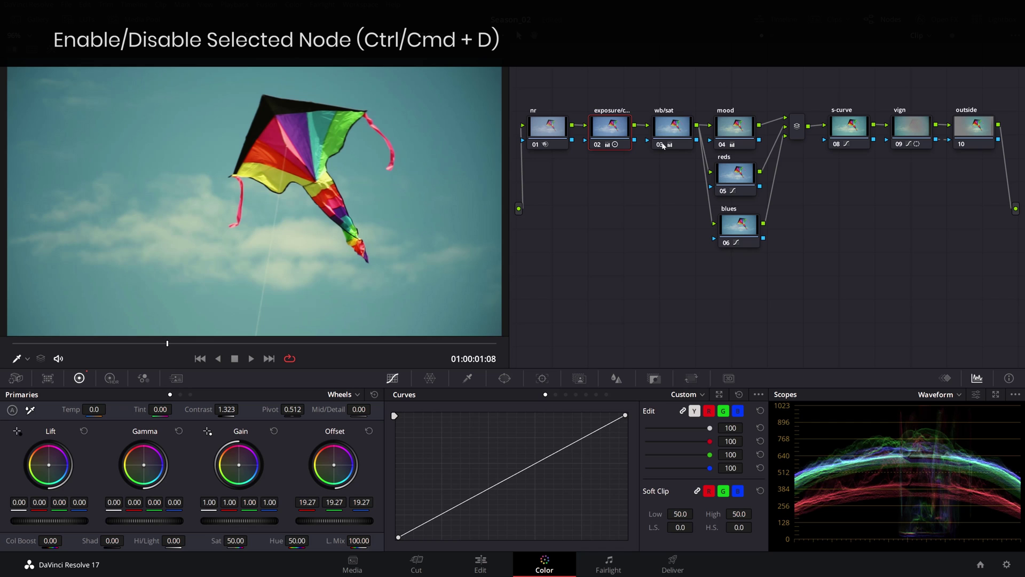
pyautogui.click(663, 145)
pyautogui.click(663, 146)
pyautogui.click(722, 145)
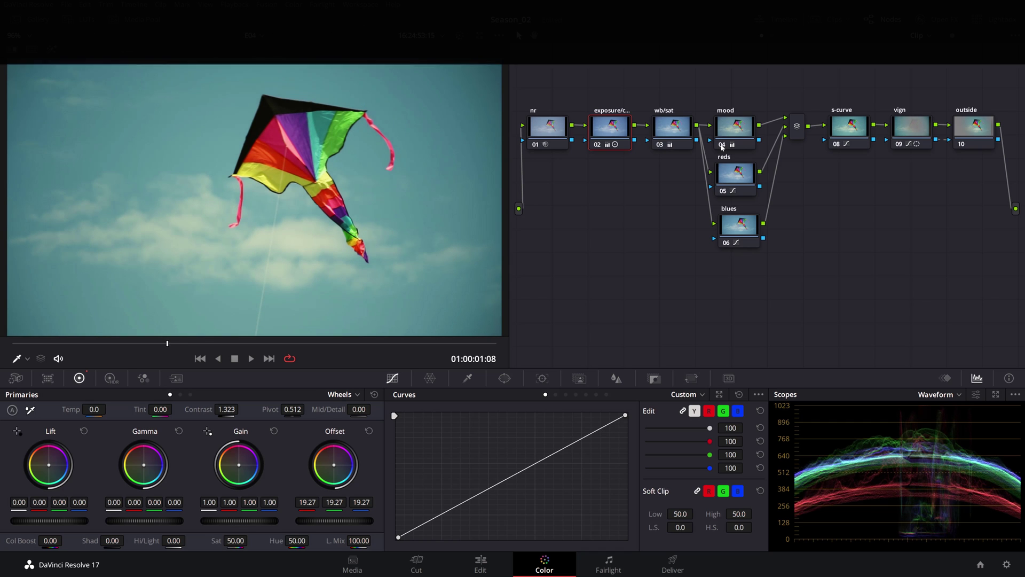
pyautogui.click(722, 146)
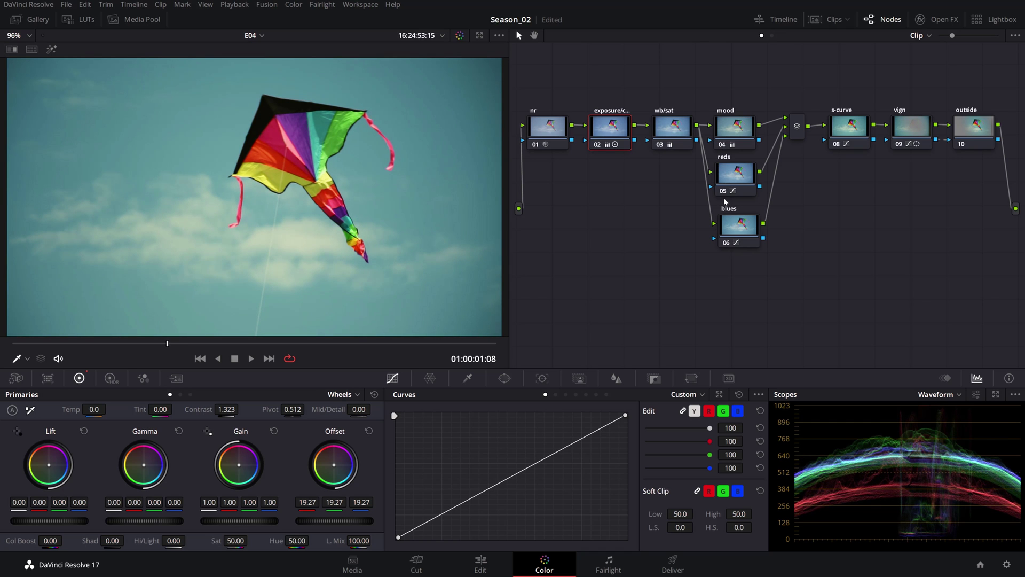
pyautogui.click(724, 191)
pyautogui.click(725, 192)
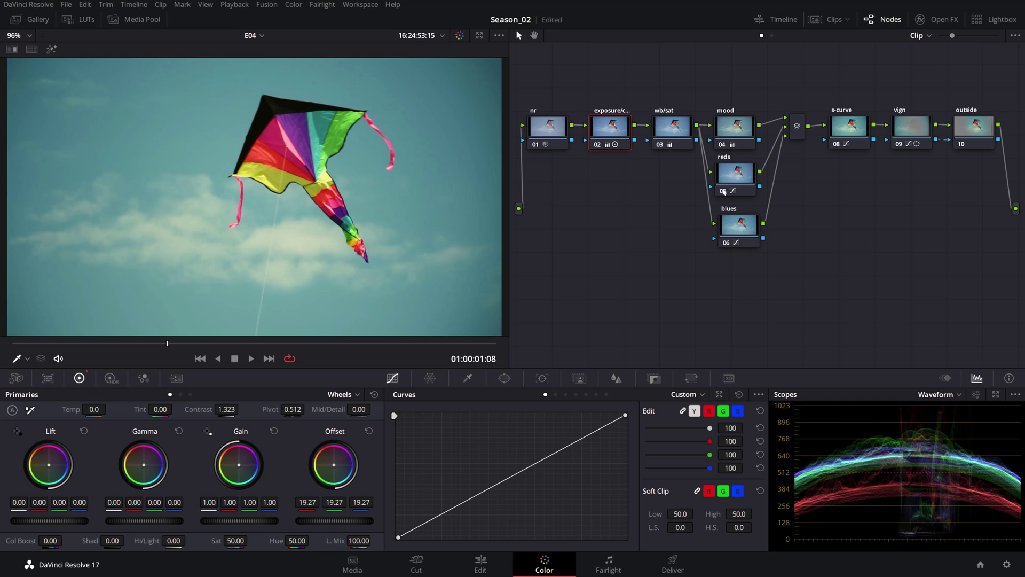
pyautogui.click(725, 191)
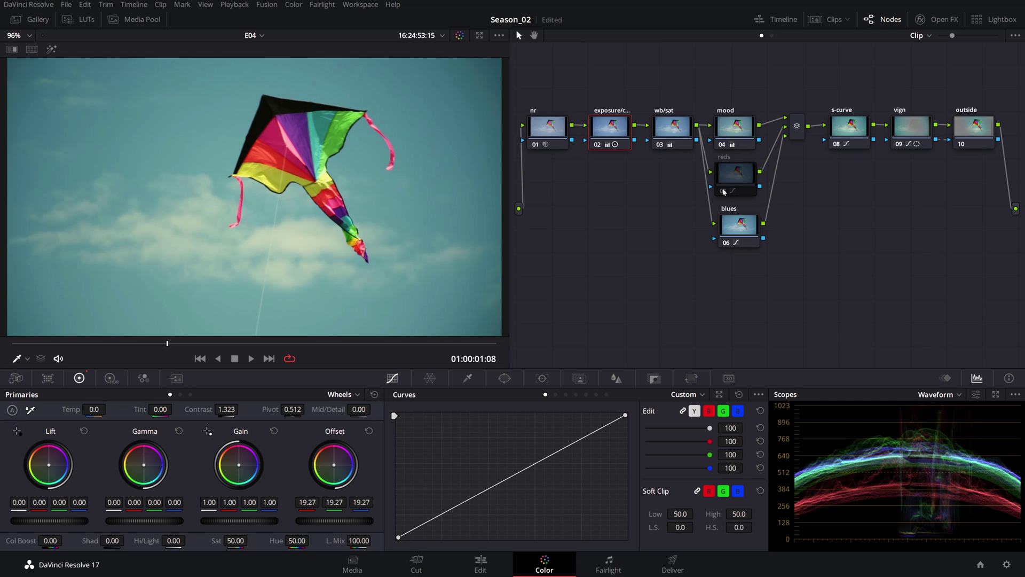
pyautogui.click(725, 191)
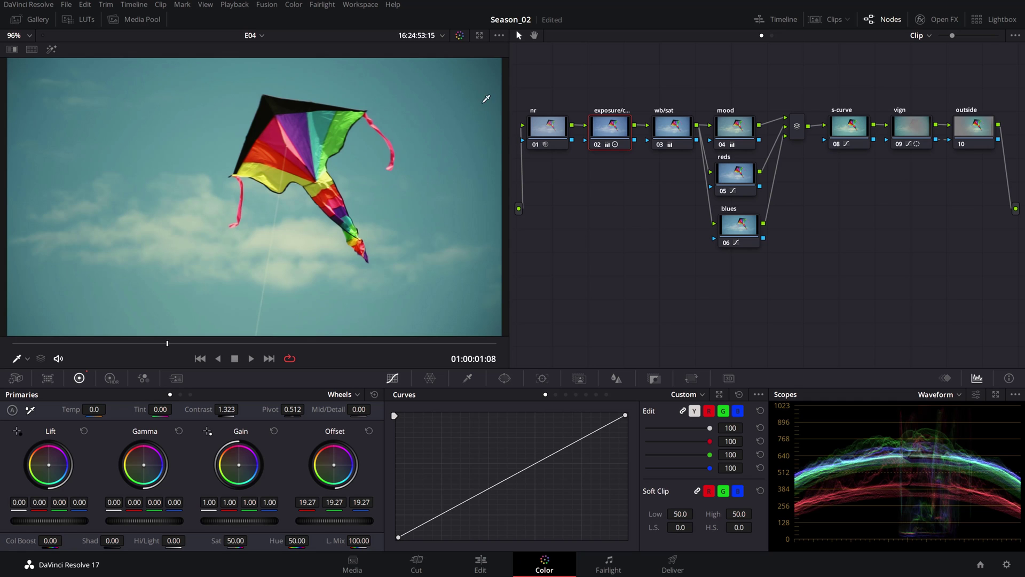
# Step: Add a new grade version for the clip
pyautogui.click(295, 7)
pyautogui.moveTo(333, 48)
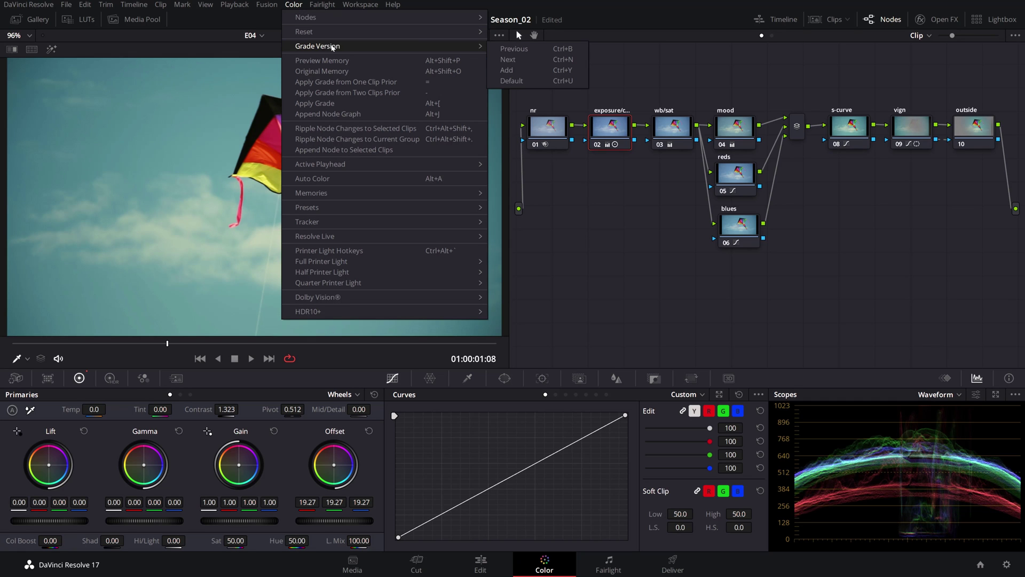
pyautogui.click(507, 70)
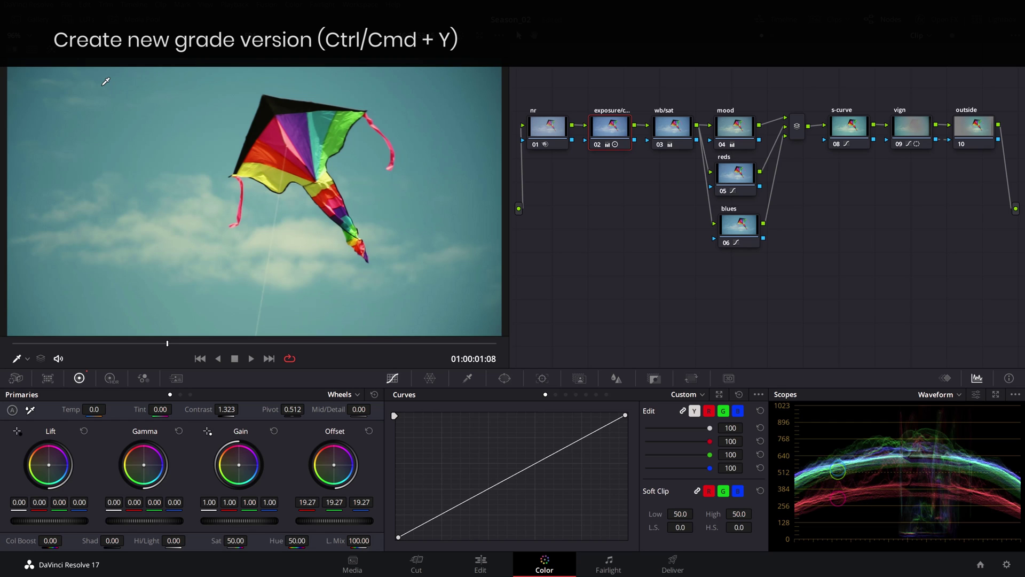
# Step: Try resetting all grades and nodes, and instead reset the new version's grades while keeping its nodes
pyautogui.rightClick(642, 230)
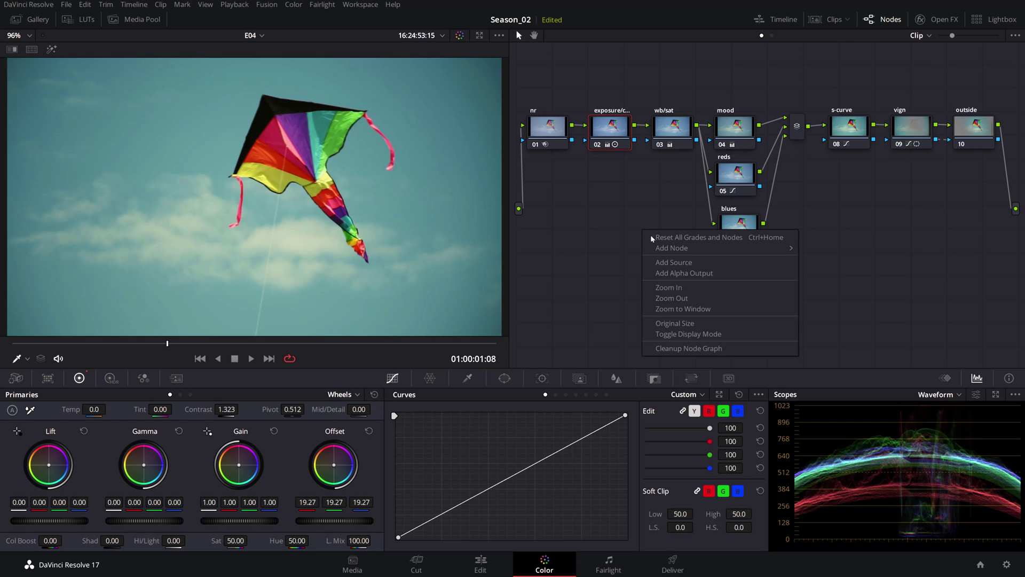
pyautogui.click(680, 239)
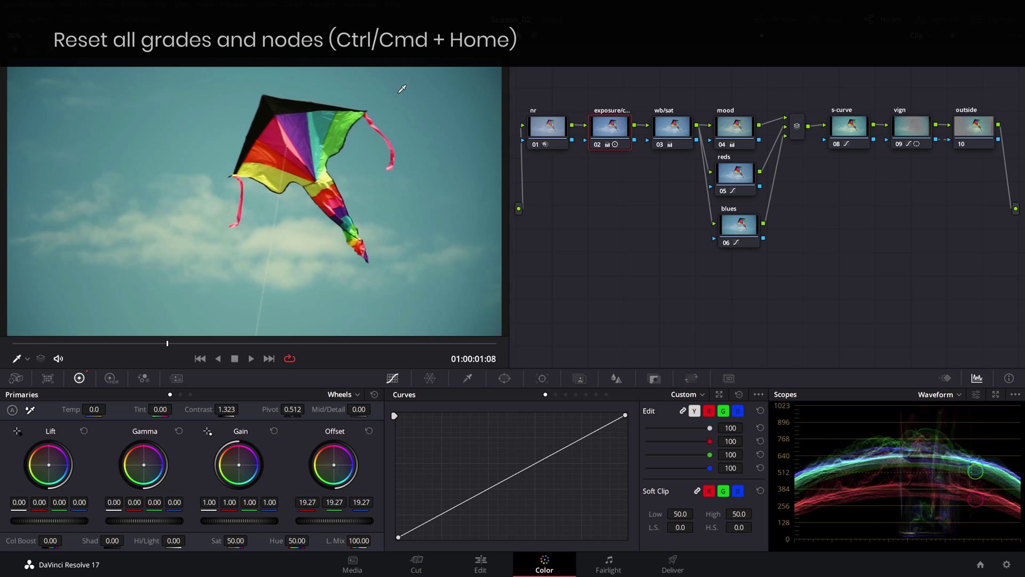
pyautogui.click(294, 4)
pyautogui.moveTo(316, 31)
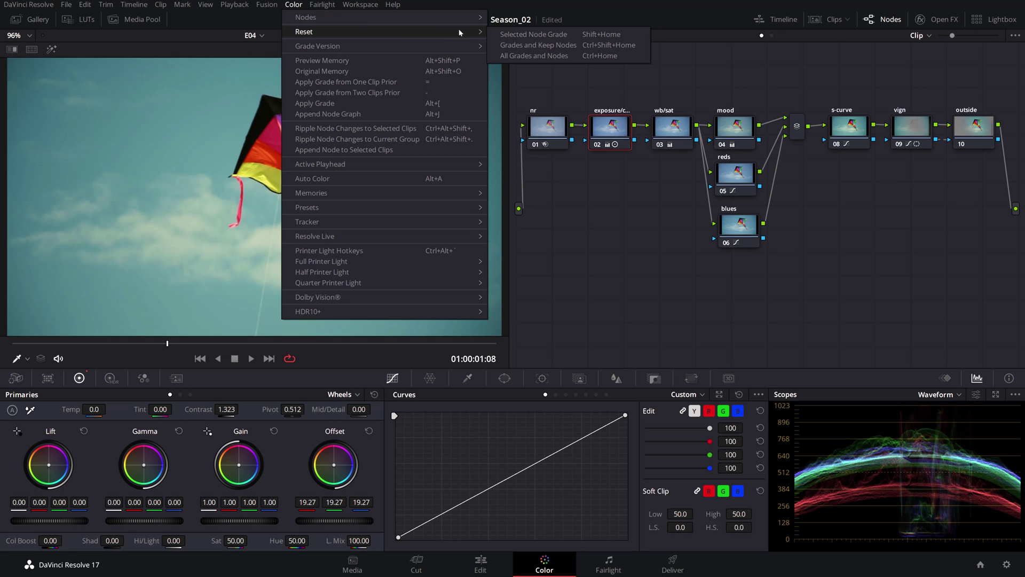
pyautogui.click(542, 46)
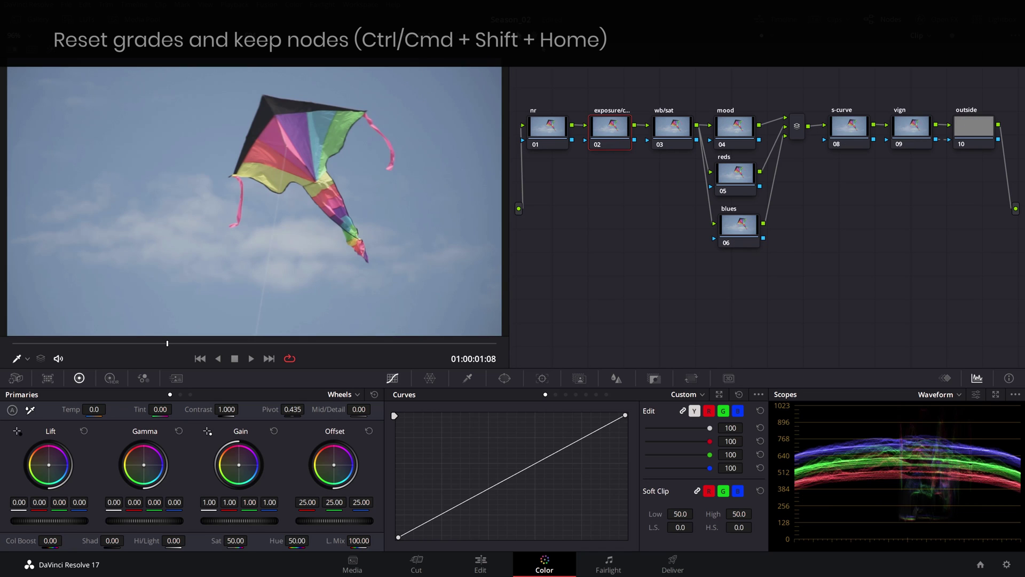
# Step: Switch back and forth between Version 1 and the reset grade version to compare them
pyautogui.hotkey('ctrl', 'z')
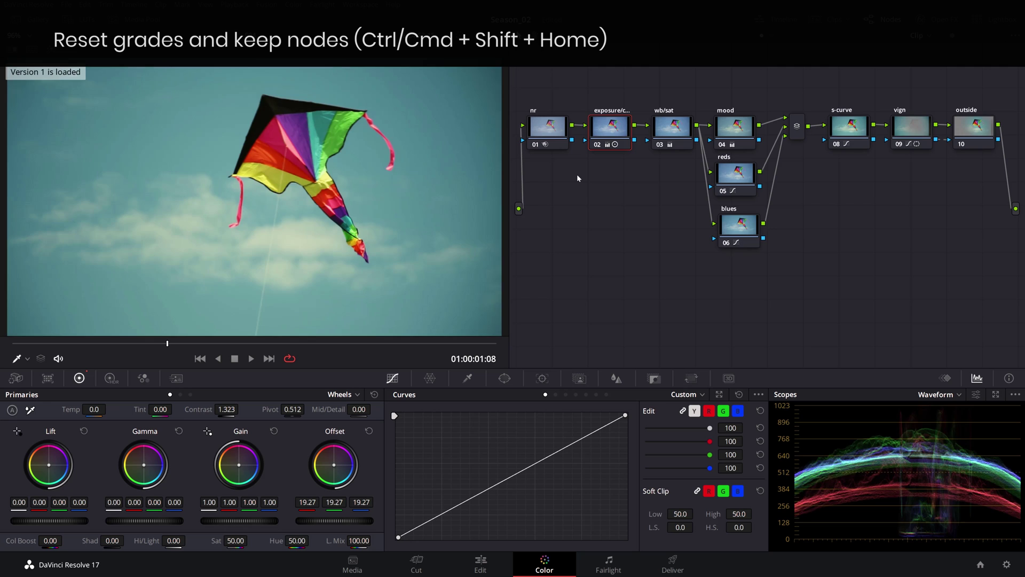
pyautogui.hotkey('ctrl', 'shift', 'z')
pyautogui.hotkey('ctrl', 'z')
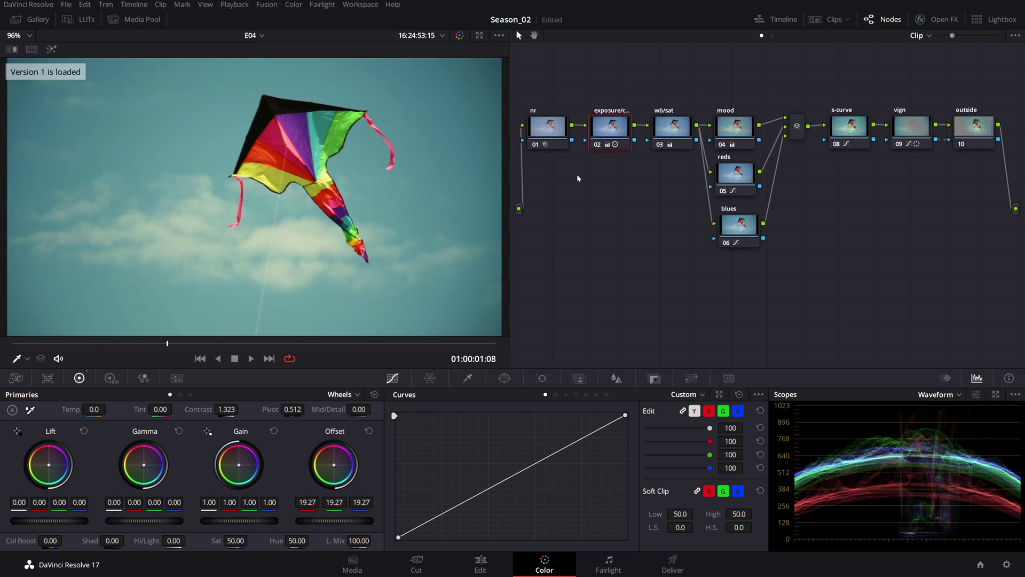
pyautogui.hotkey('ctrl', 'shift', 'z')
pyautogui.hotkey('ctrl', 'z')
pyautogui.hotkey('ctrl', 'shift', 'z')
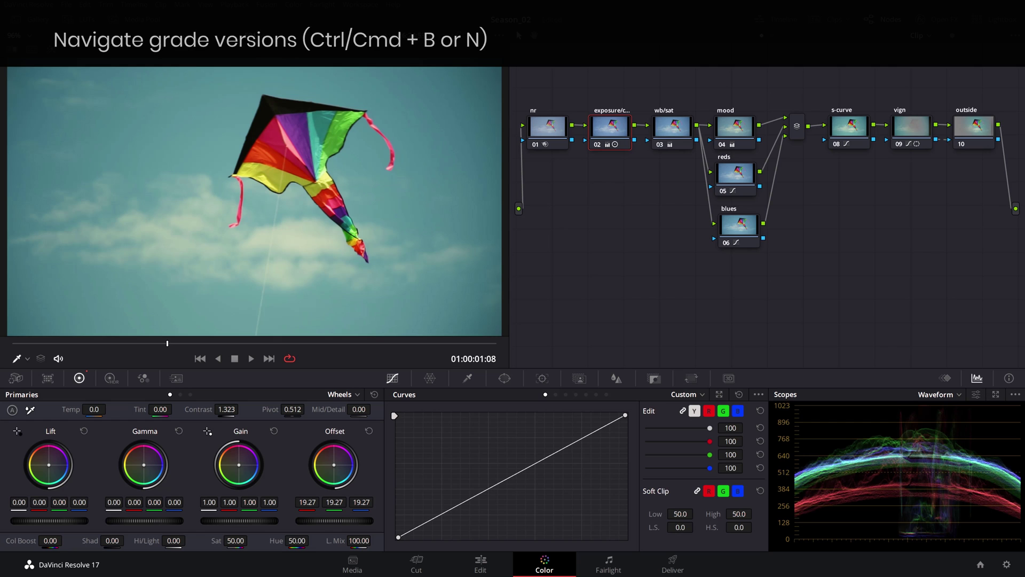
# Step: Add another grade version with all grades and nodes reset, and move its remaining node slightly lower
pyautogui.hotkey('ctrl', 'y')
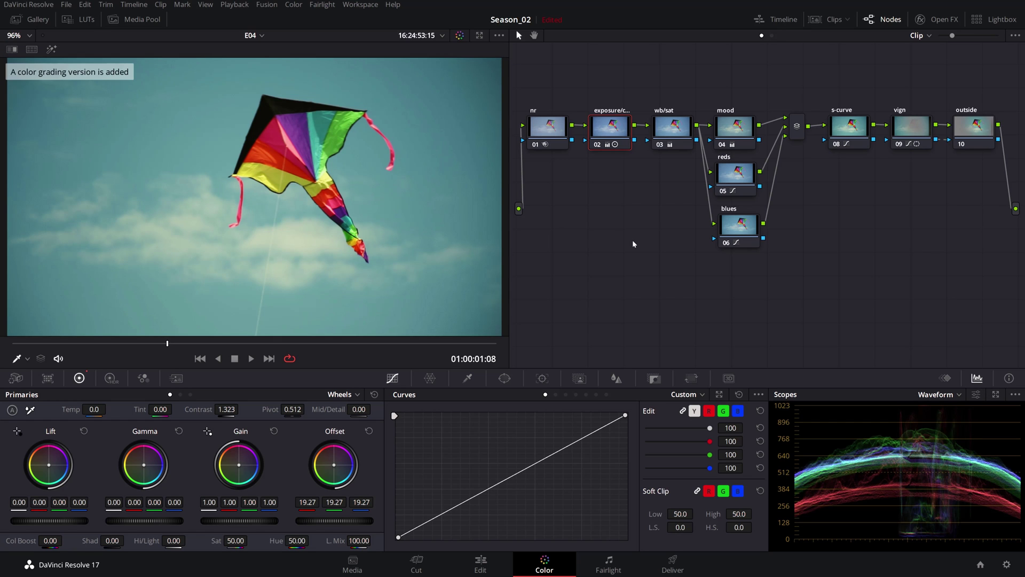
pyautogui.hotkey('ctrl', 'Home')
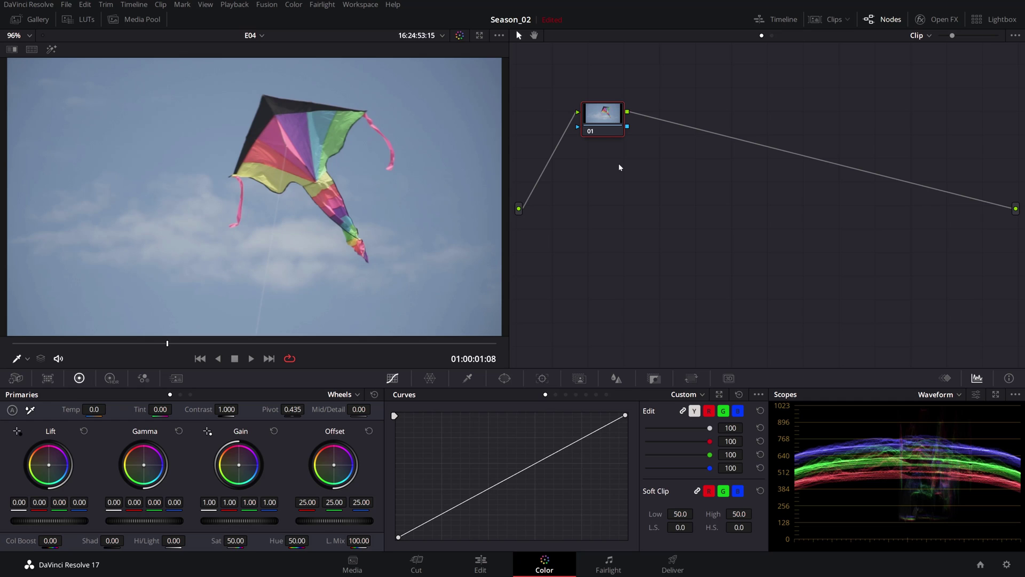
pyautogui.moveTo(603, 120); pyautogui.dragTo(607, 144)
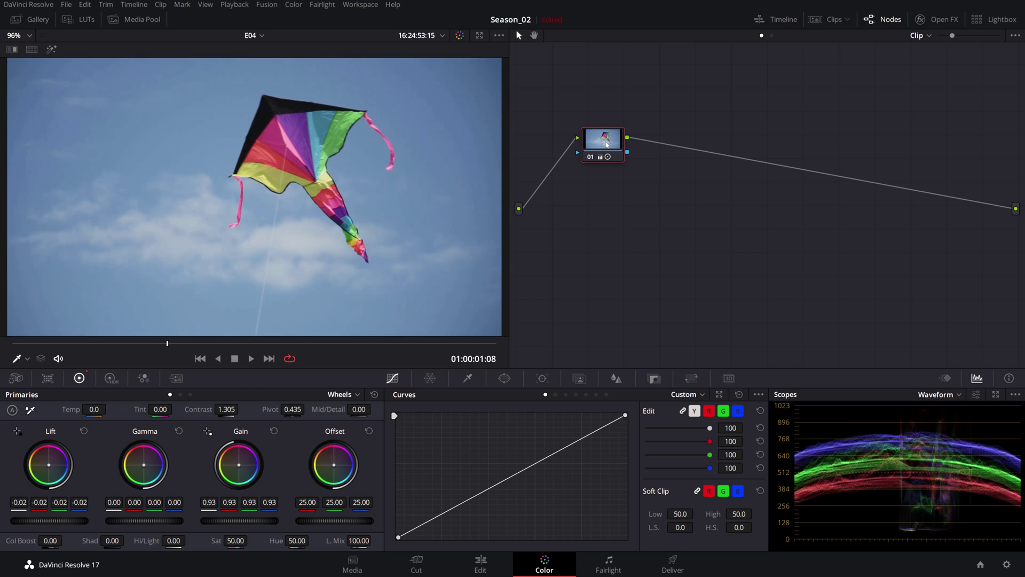
# Step: Label the single node 01 as "primary"
pyautogui.rightClick(606, 145)
pyautogui.click(620, 168)
pyautogui.write('primary')
pyautogui.press('Return')
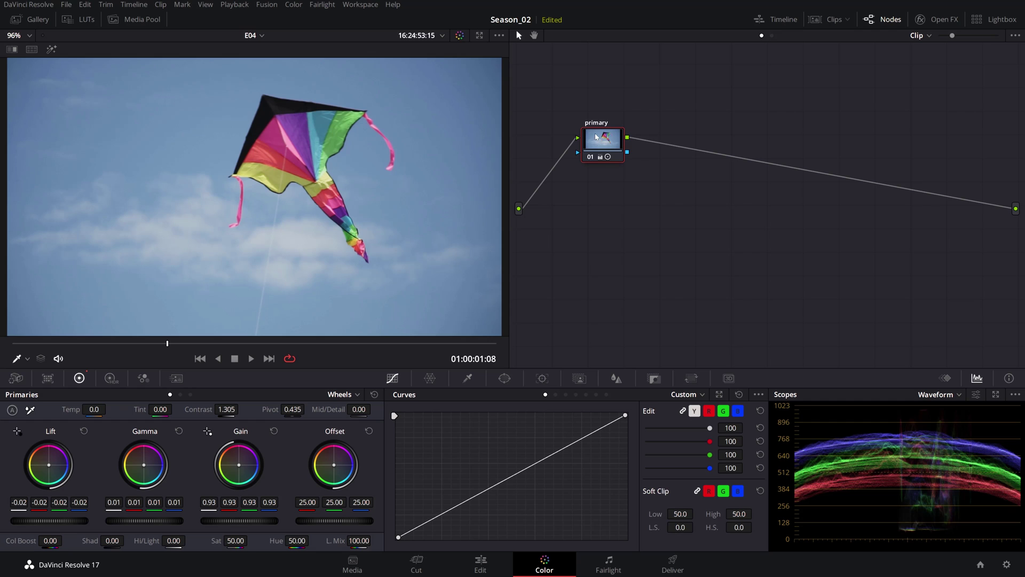
# Step: Add a serial node labelled "white balance" after primary and warm its offset to 29.46, 24.42, 9.75
pyautogui.rightClick(597, 136)
pyautogui.moveTo(643, 191)
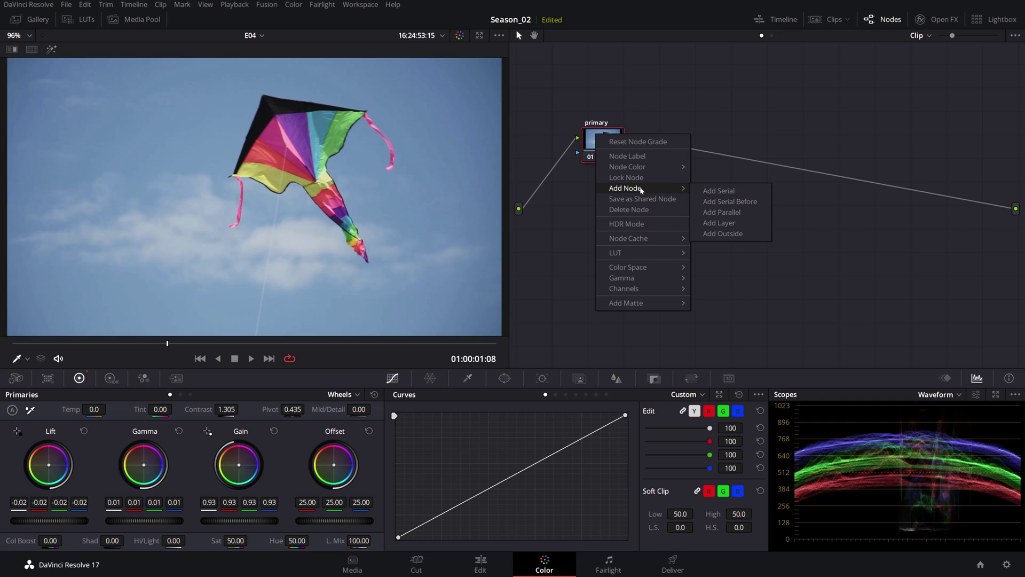
pyautogui.click(728, 196)
pyautogui.rightClick(662, 133)
pyautogui.click(685, 152)
pyautogui.write('white balance')
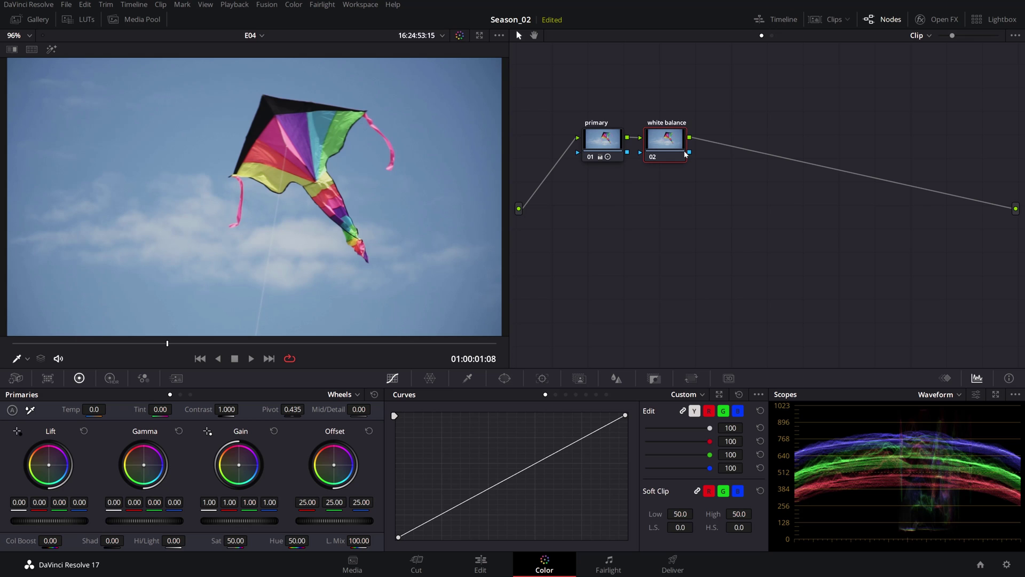
pyautogui.moveTo(334, 465); pyautogui.dragTo(329, 463)
# Step: Add a serial node labelled "sky" and raise its Hue Vs Sat curve to saturation 1.36 at input hue 76
pyautogui.rightClick(667, 140)
pyautogui.click(748, 174)
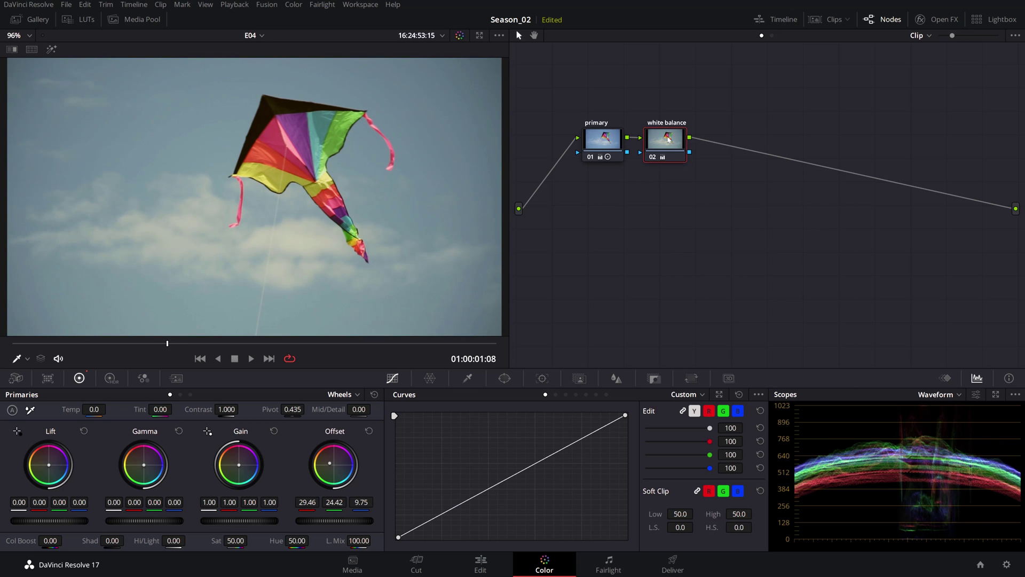
pyautogui.rightClick(731, 138)
pyautogui.click(765, 210)
pyautogui.write('sky')
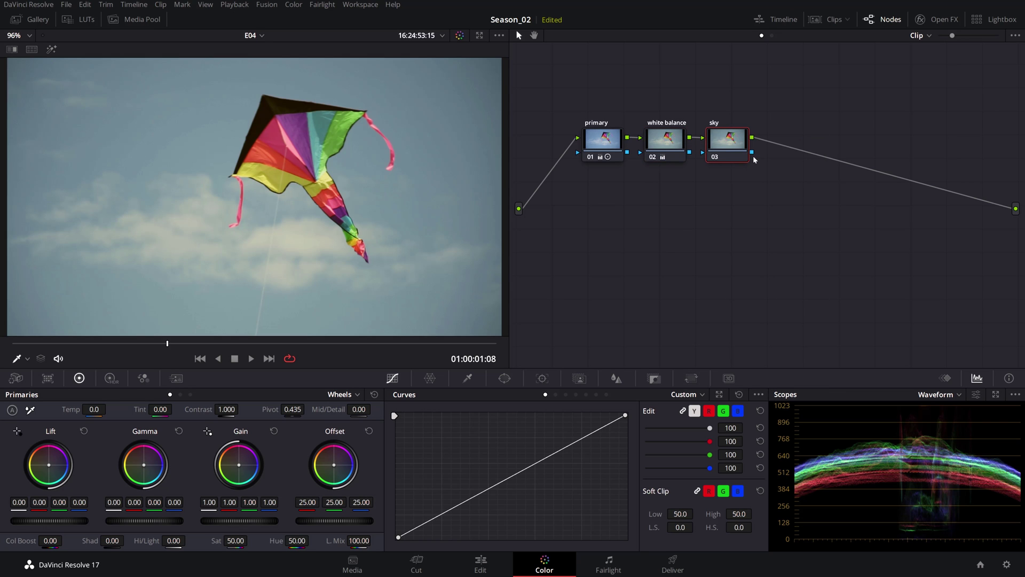
pyautogui.click(566, 394)
pyautogui.moveTo(576, 466); pyautogui.dragTo(576, 444)
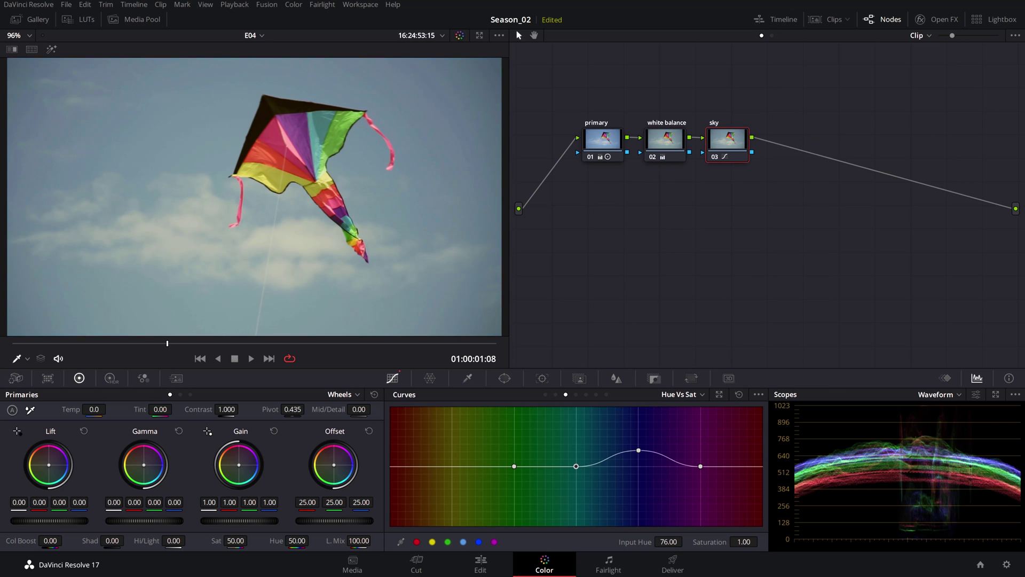
# Step: Add a serial node after the sky node and label it "reds"
pyautogui.rightClick(725, 140)
pyautogui.moveTo(765, 193)
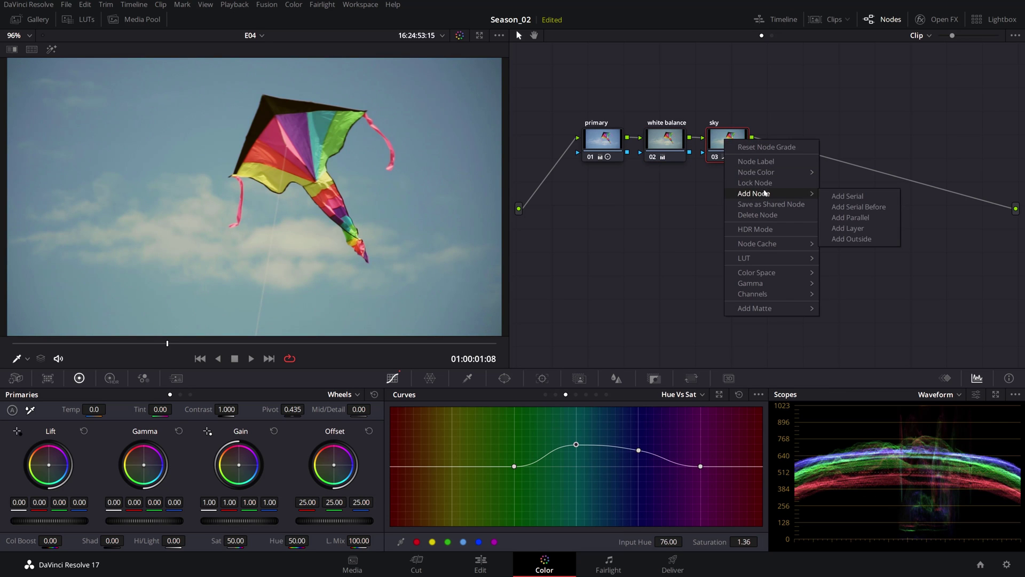
pyautogui.click(848, 196)
# Step: Isolate the kite's reds with the HSL qualifier in highlight view, using hue width 5.6, denoise 5.5 and blur radius 4.0
pyautogui.click(467, 379)
pyautogui.hotkey('shift', 'h')
pyautogui.moveTo(525, 442); pyautogui.dragTo(550, 441)
pyautogui.moveTo(719, 462); pyautogui.dragTo(737, 462)
pyautogui.moveTo(719, 501); pyautogui.dragTo(735, 500)
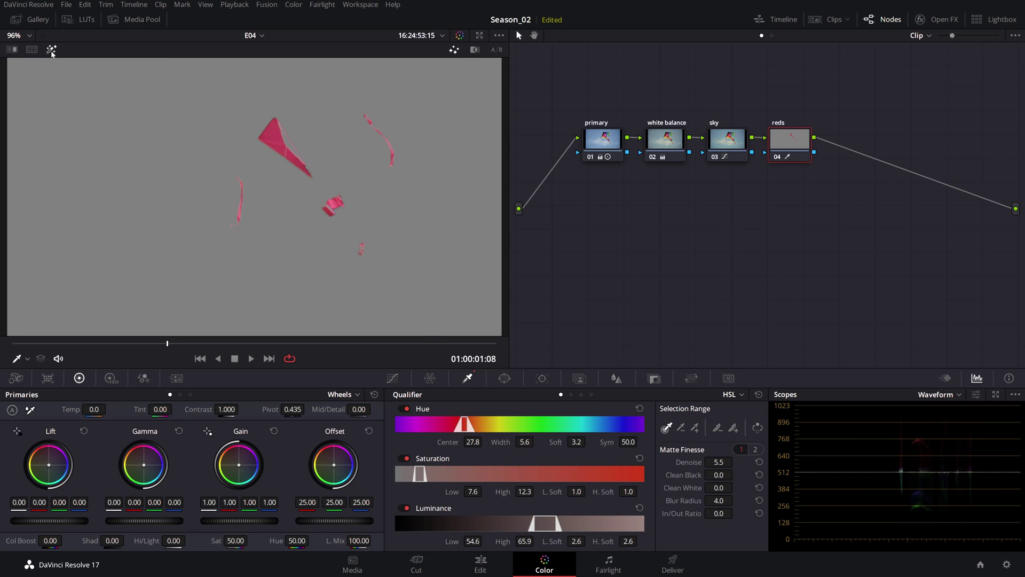
# Step: Select the primary, white balance and reds nodes in turn to review the adjustments each one holds
pyautogui.click(606, 138)
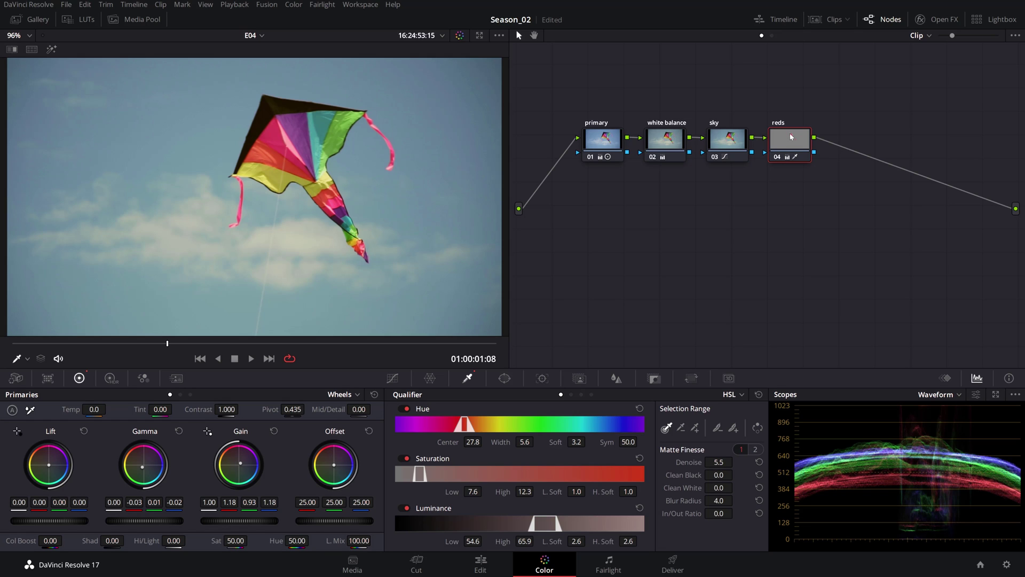
pyautogui.moveTo(789, 140)
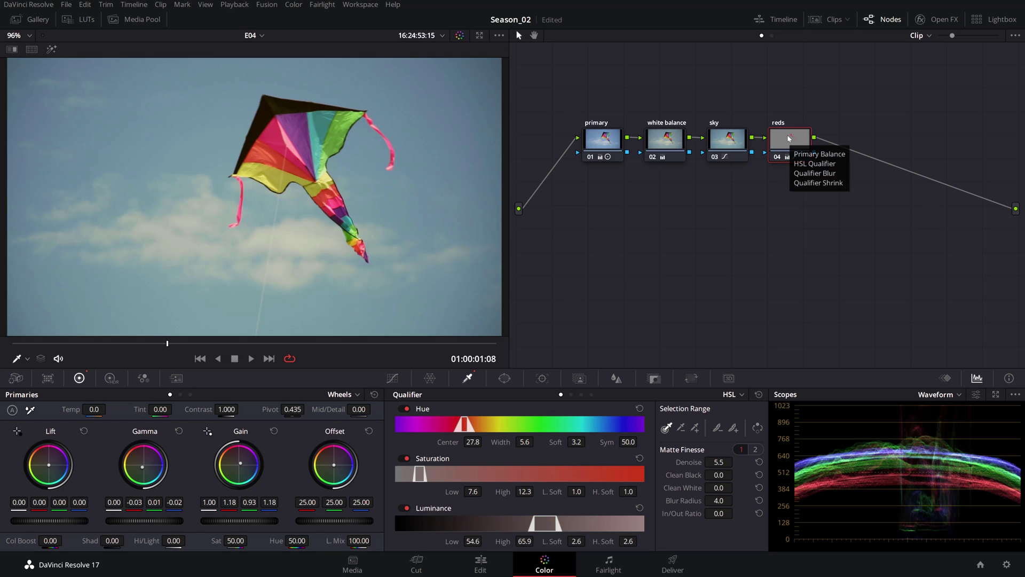
pyautogui.click(666, 143)
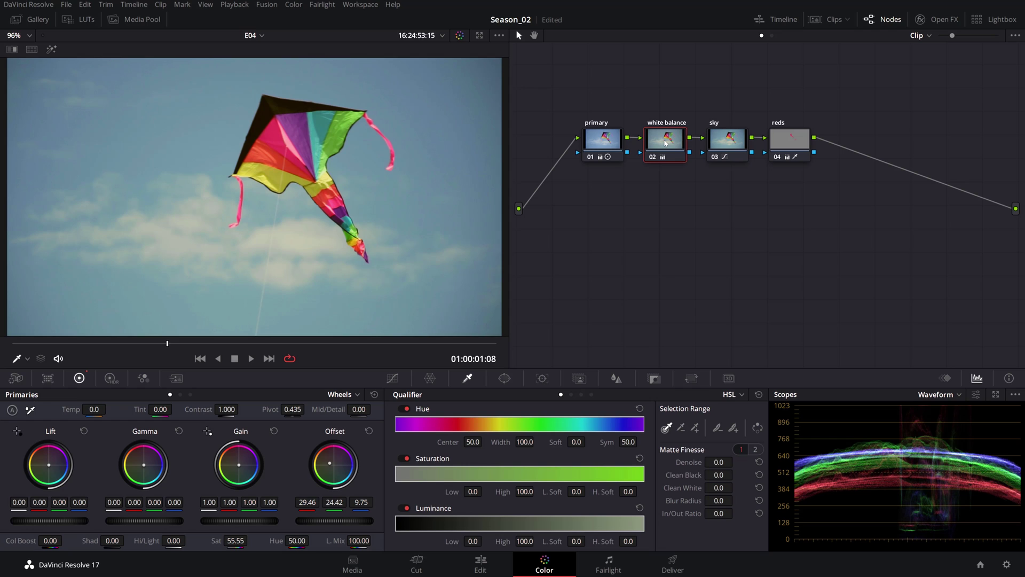
pyautogui.click(782, 144)
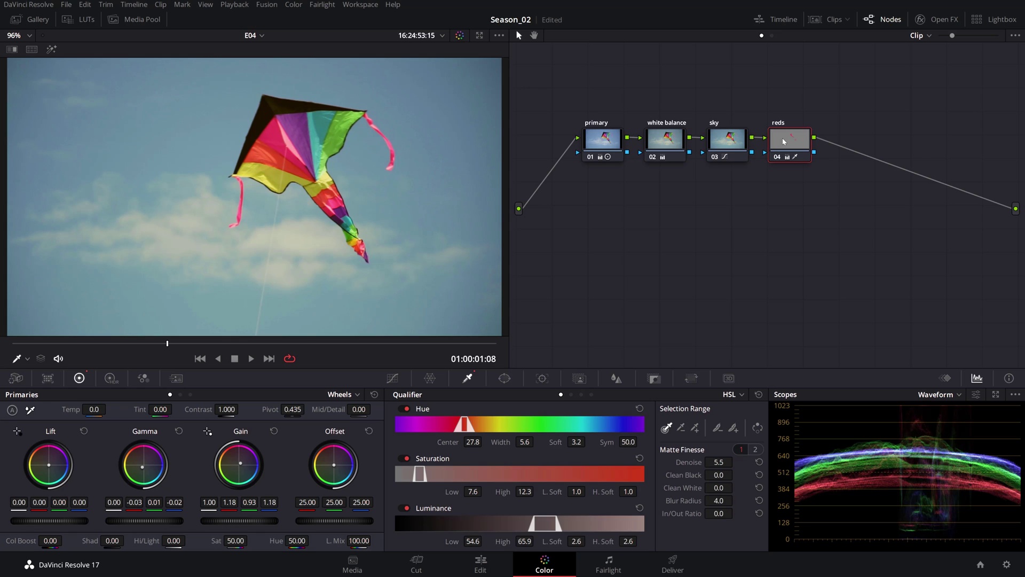
pyautogui.click(667, 141)
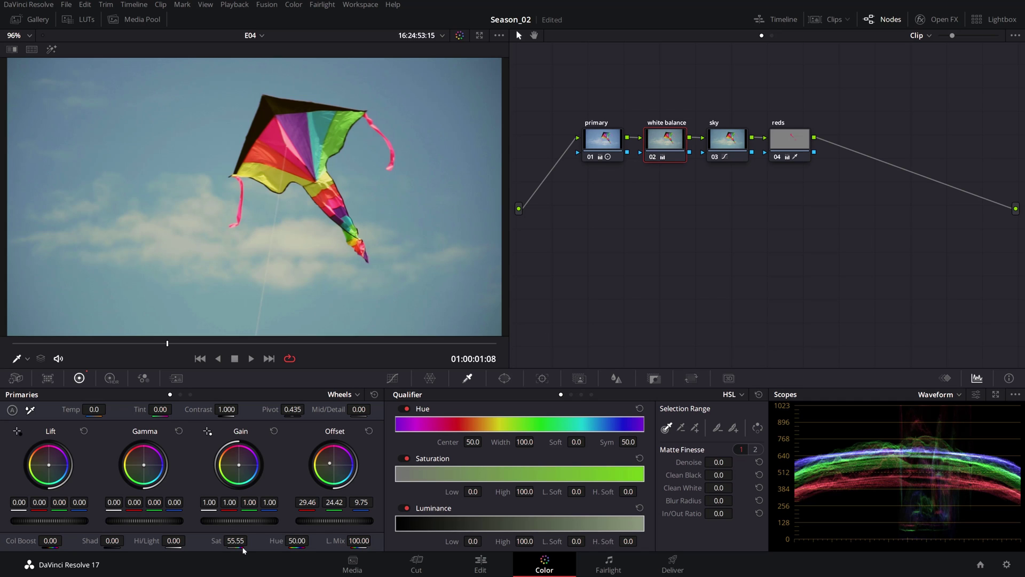
# Step: Compare the reds node's qualifier selection in highlight view with the white balance node disabled and re-enabled, leaving highlight view off
pyautogui.click(653, 158)
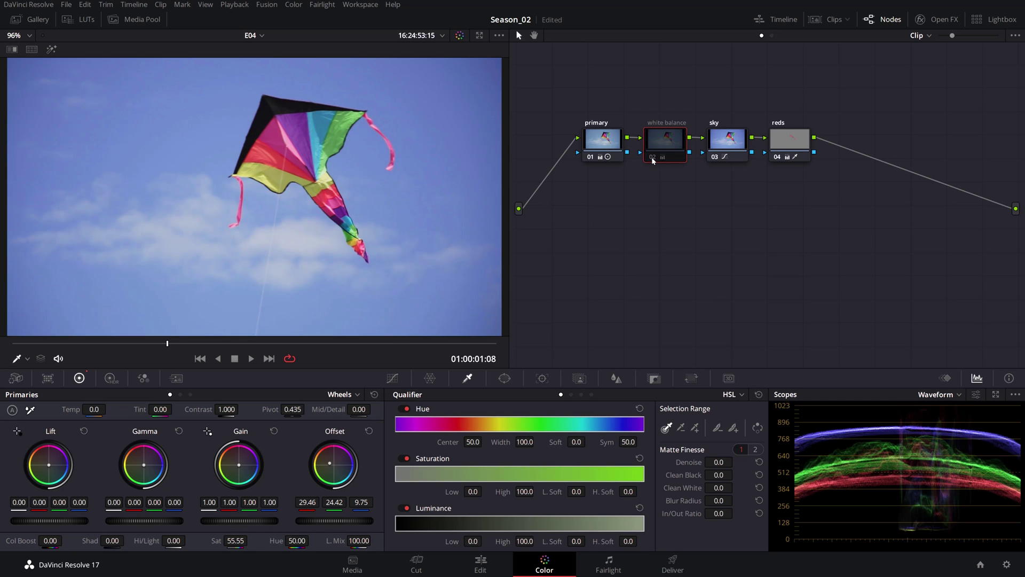
pyautogui.click(783, 142)
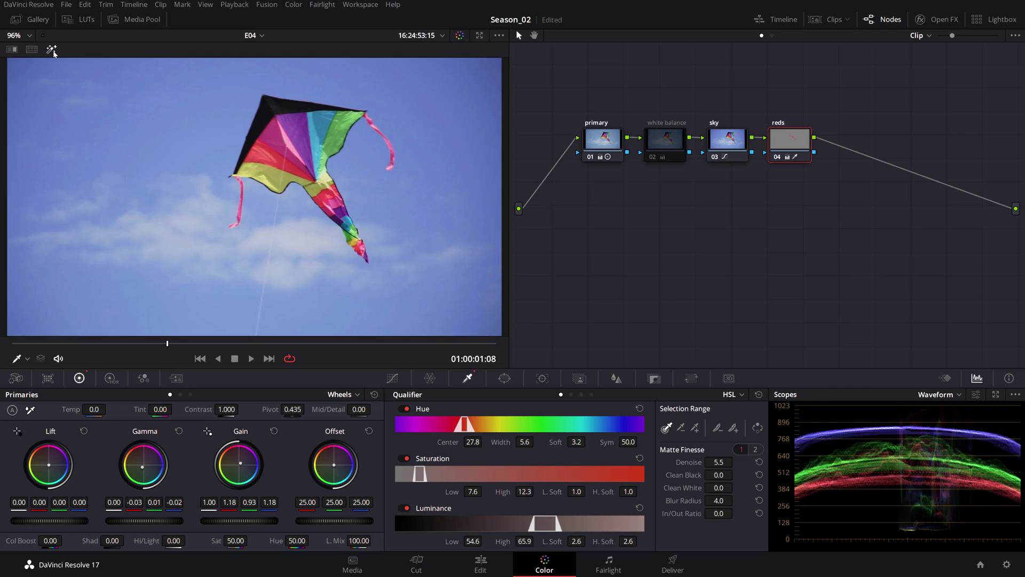
pyautogui.click(52, 50)
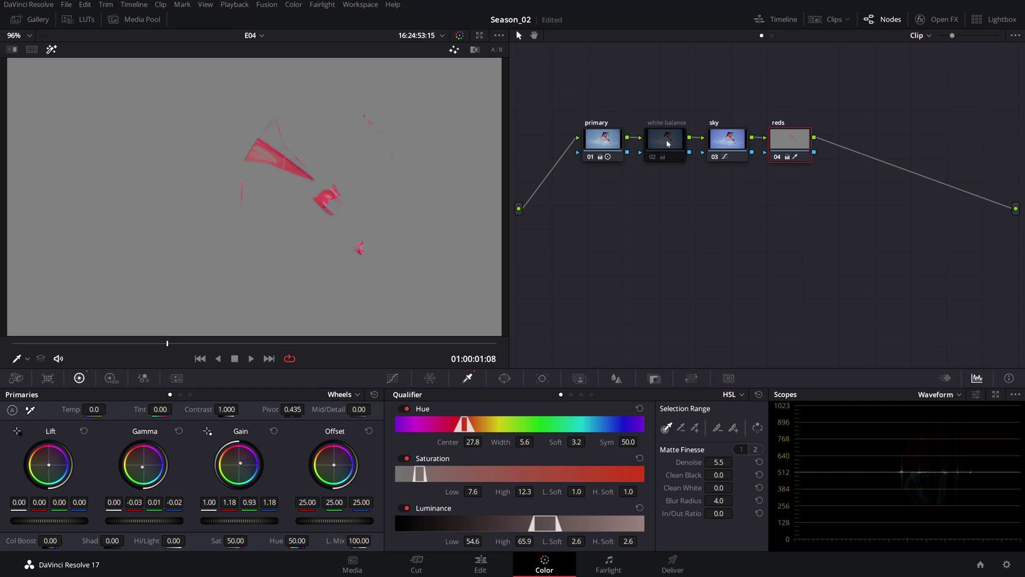
pyautogui.moveTo(667, 143)
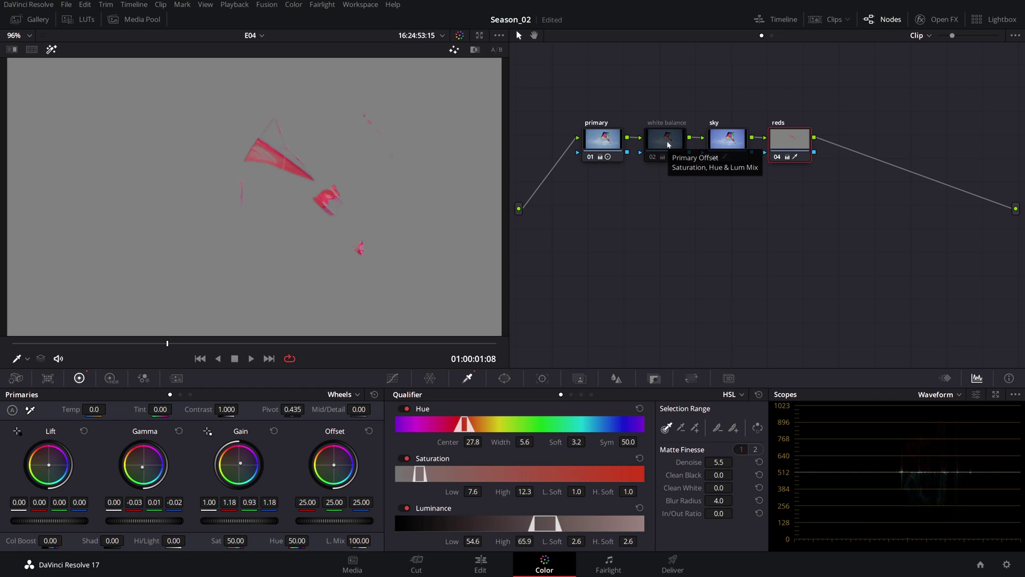
pyautogui.click(657, 142)
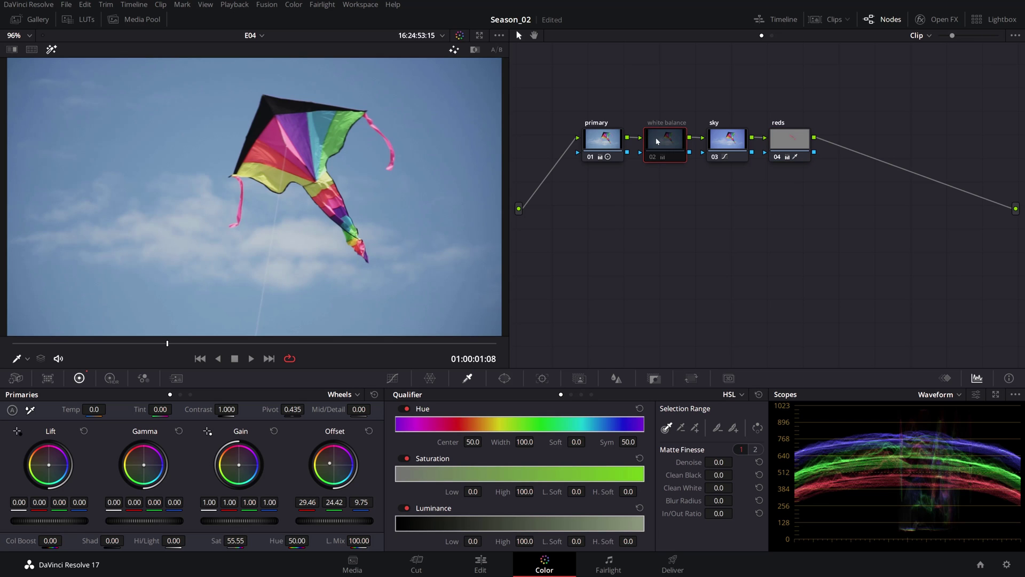
pyautogui.click(654, 158)
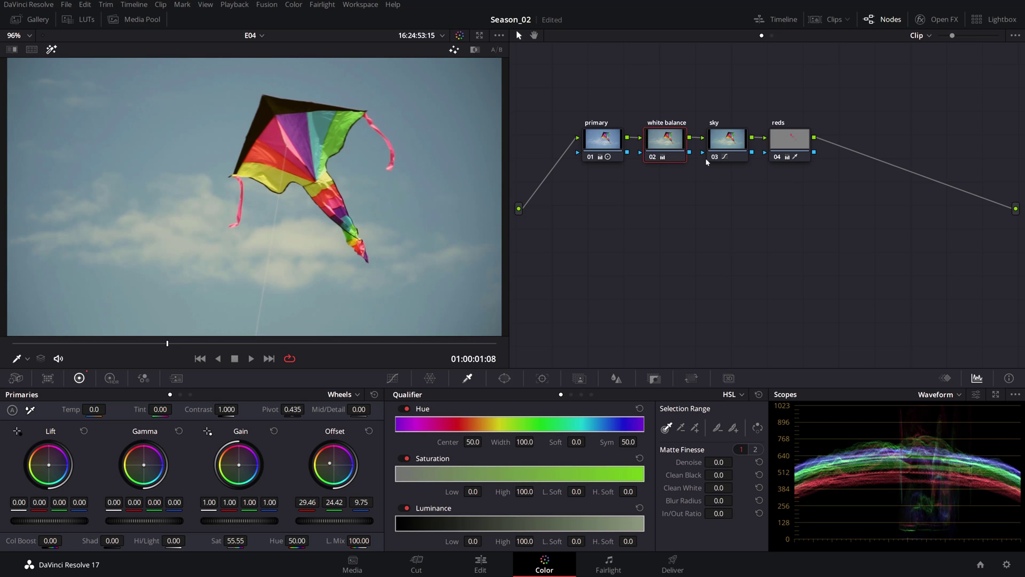
pyautogui.click(793, 142)
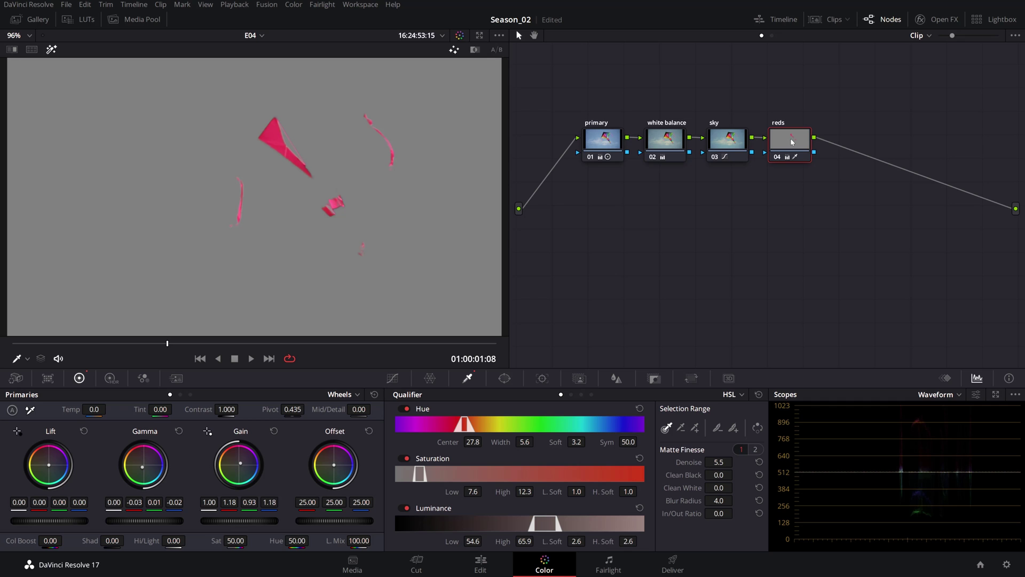
pyautogui.click(51, 50)
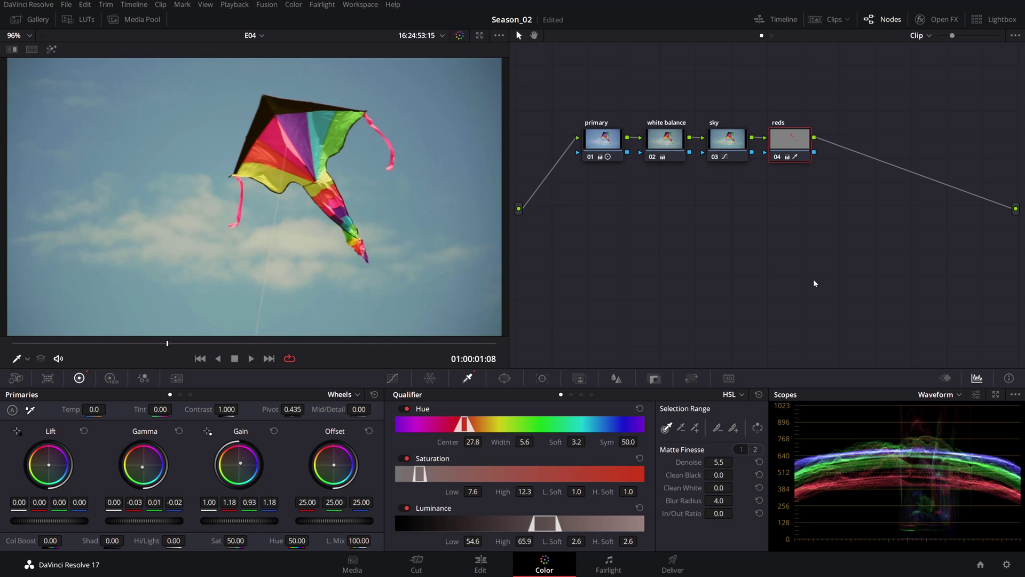
# Step: Add a parallel node to the reds node and arrange it below reds, with the parallel mixer beside them
pyautogui.rightClick(780, 134)
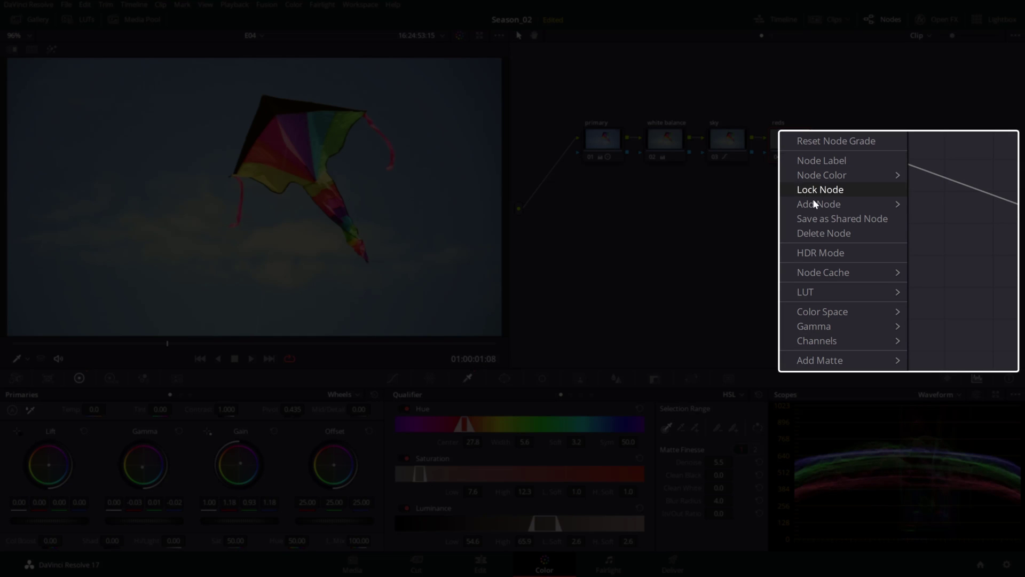
pyautogui.moveTo(818, 204)
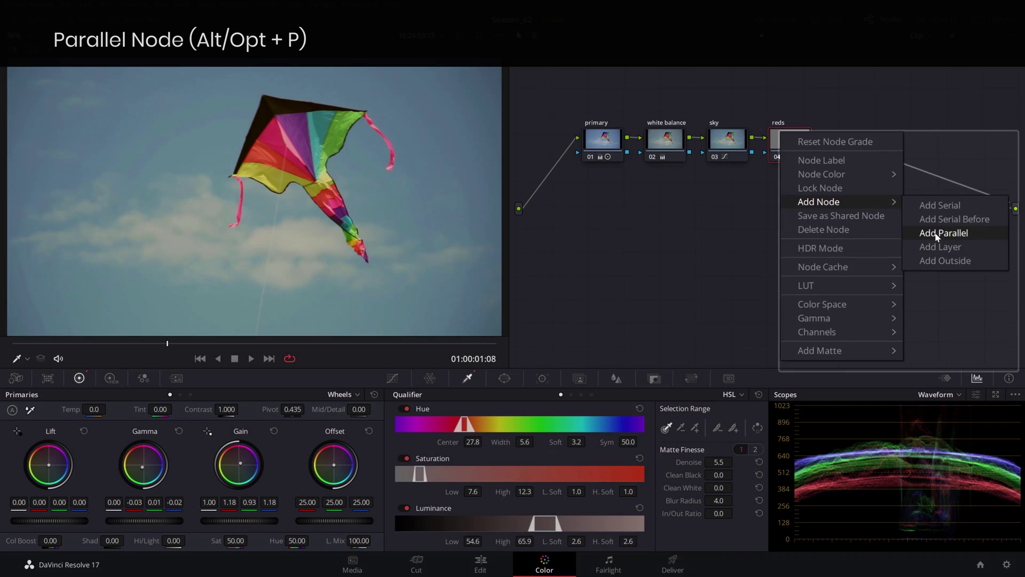
pyautogui.click(943, 242)
pyautogui.moveTo(786, 213); pyautogui.dragTo(786, 190)
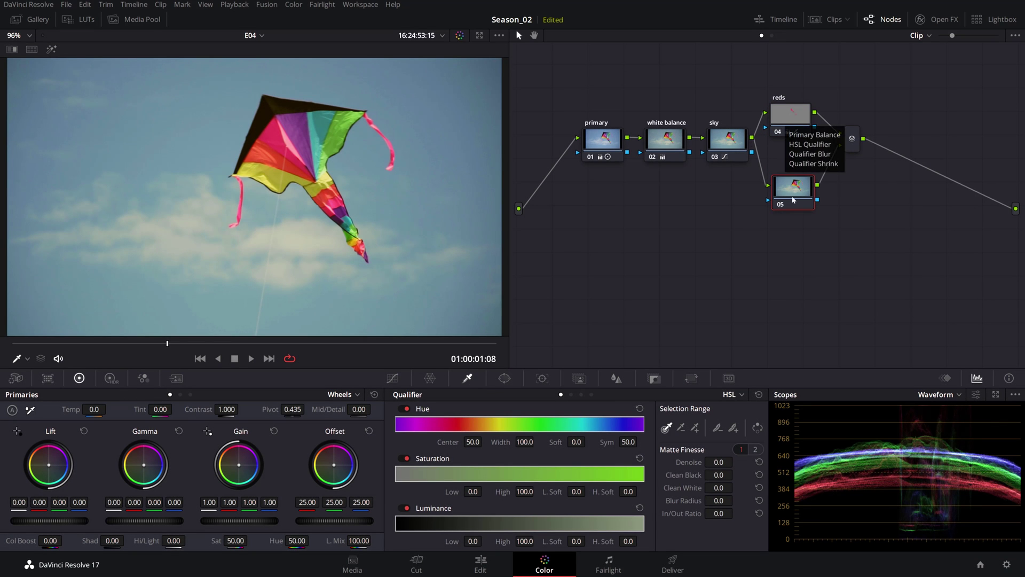
pyautogui.click(852, 142)
pyautogui.moveTo(852, 142); pyautogui.dragTo(855, 141)
pyautogui.click(794, 190)
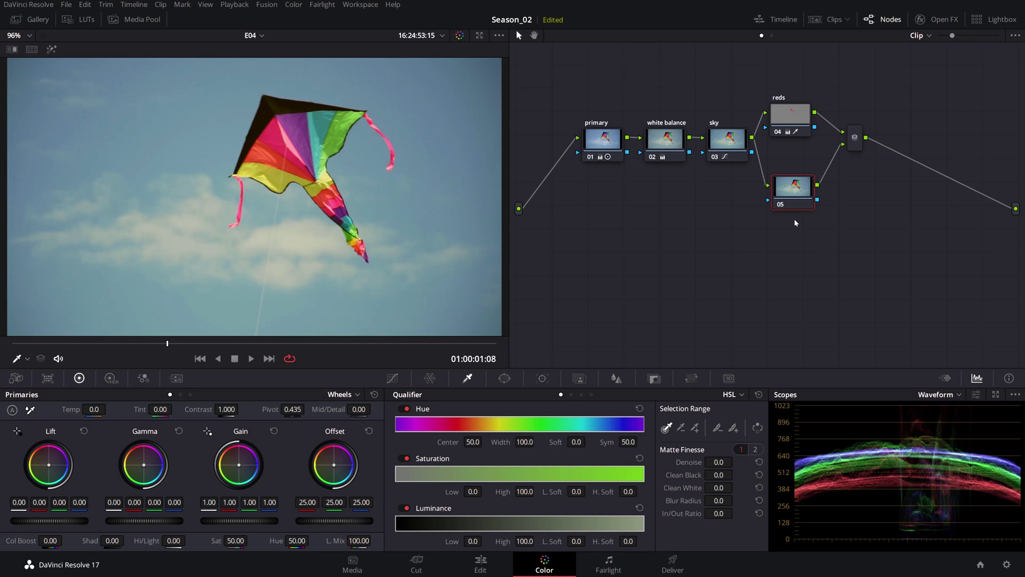
# Step: Add another parallel node from node 05 and place it at the bottom of the parallel stack
pyautogui.rightClick(792, 189)
pyautogui.moveTo(823, 243)
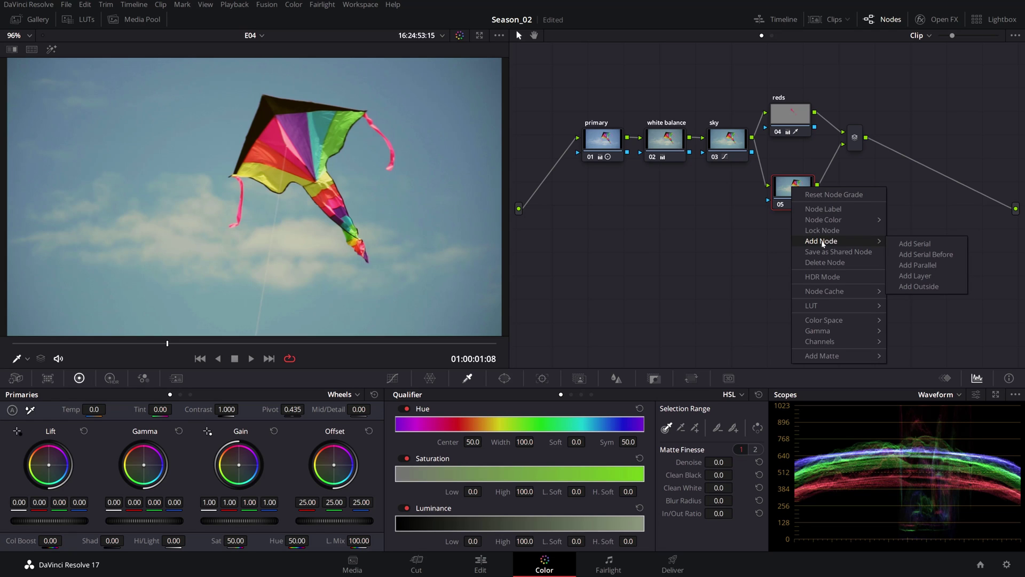
pyautogui.click(918, 262)
pyautogui.moveTo(796, 249); pyautogui.dragTo(798, 260)
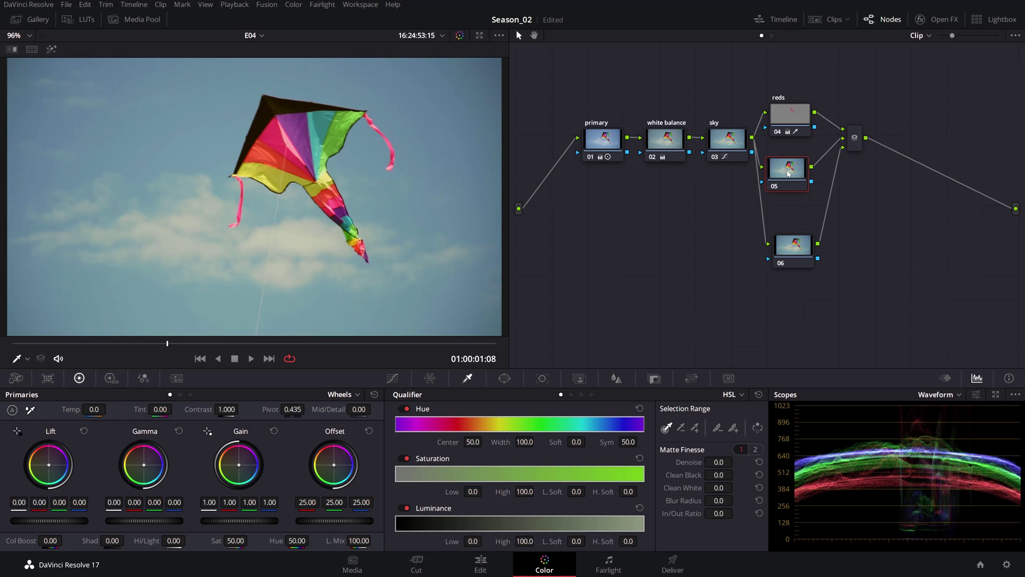
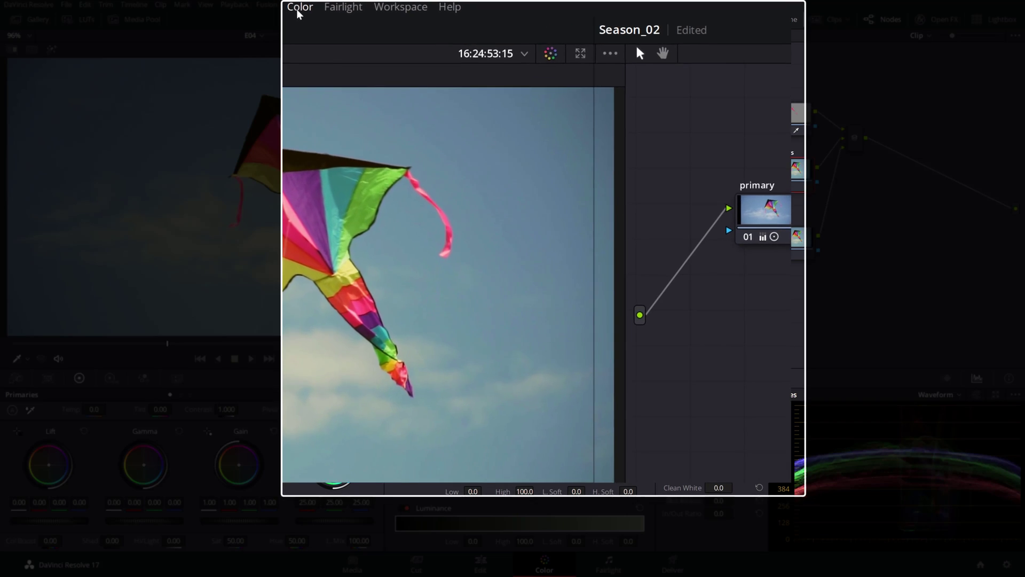
# Step: Apply the Six Vector - Green preset to the greens node and check its selection in highlight view
pyautogui.click(292, 6)
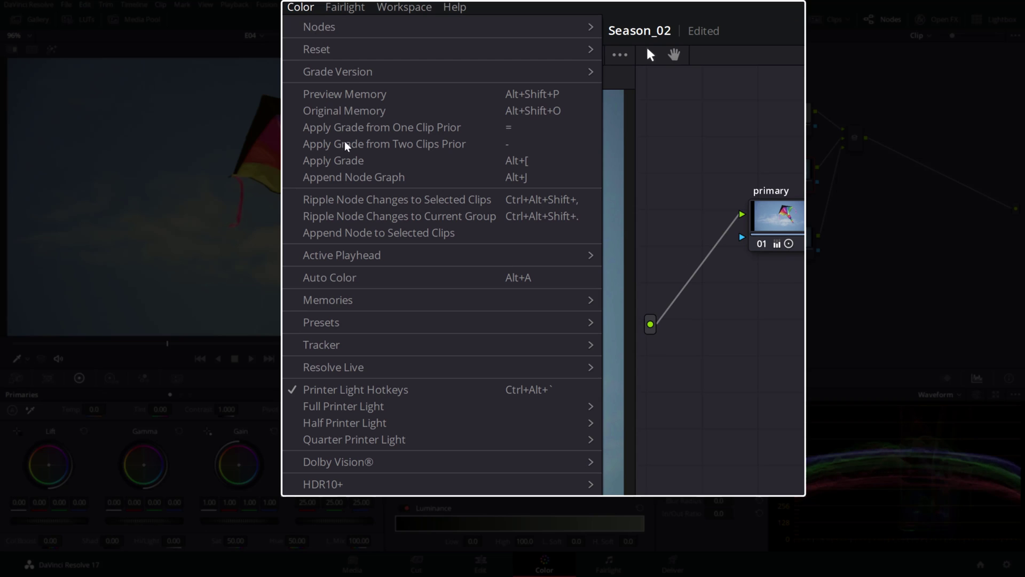
pyautogui.moveTo(374, 323)
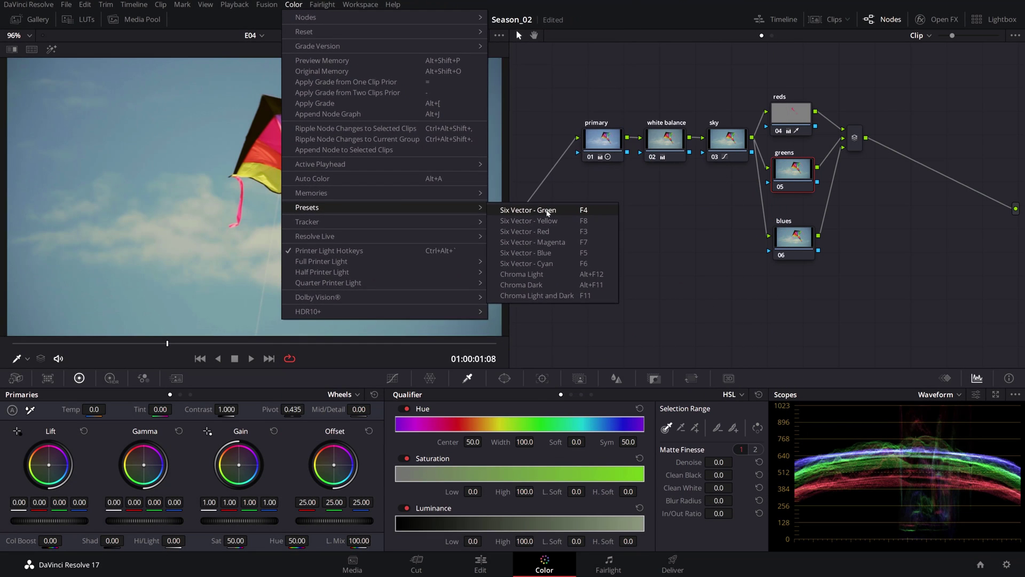
pyautogui.click(547, 213)
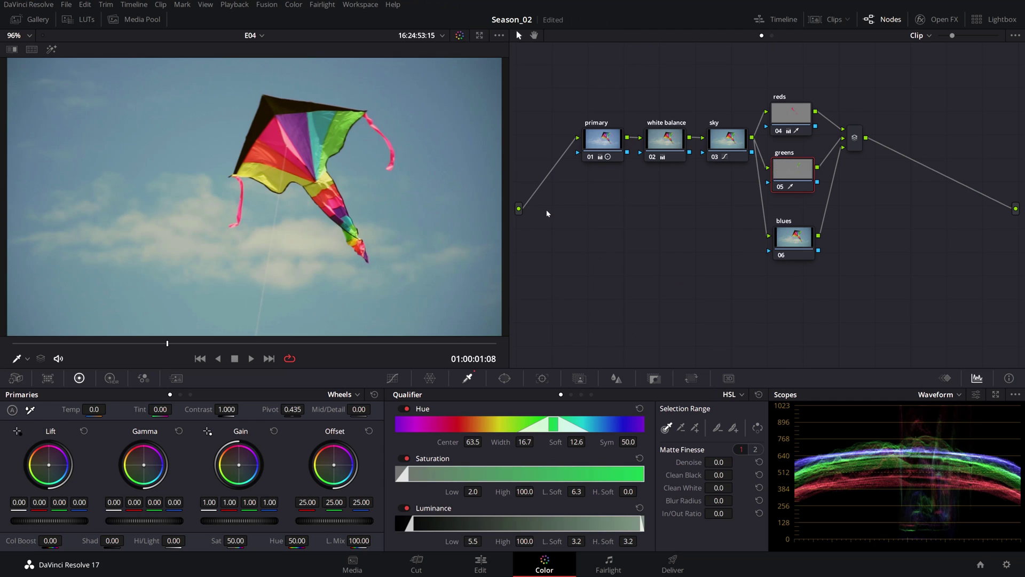
pyautogui.click(53, 51)
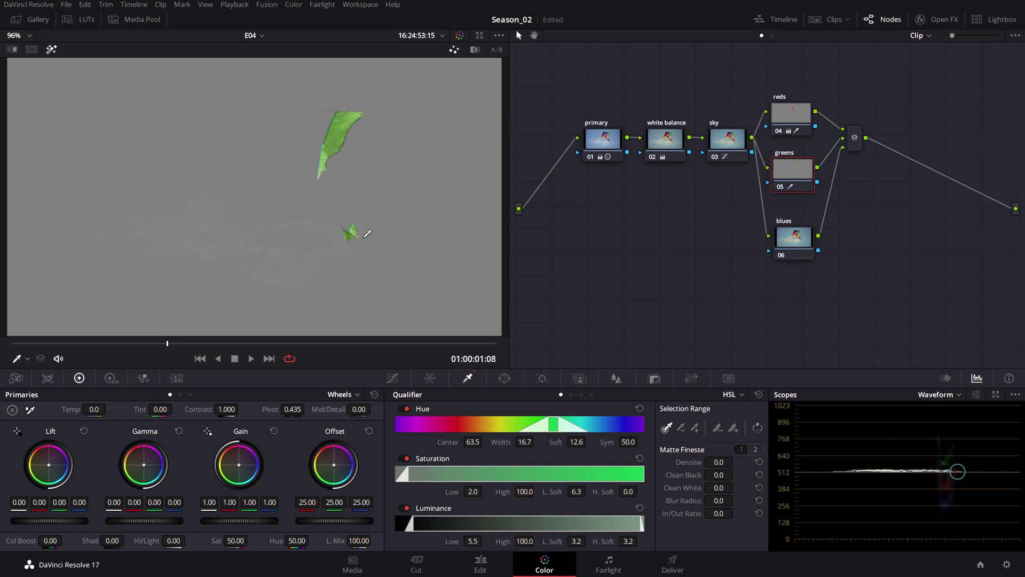
pyautogui.click(51, 49)
# Step: Apply the Six Vector - Blue preset to the blues node
pyautogui.click(794, 238)
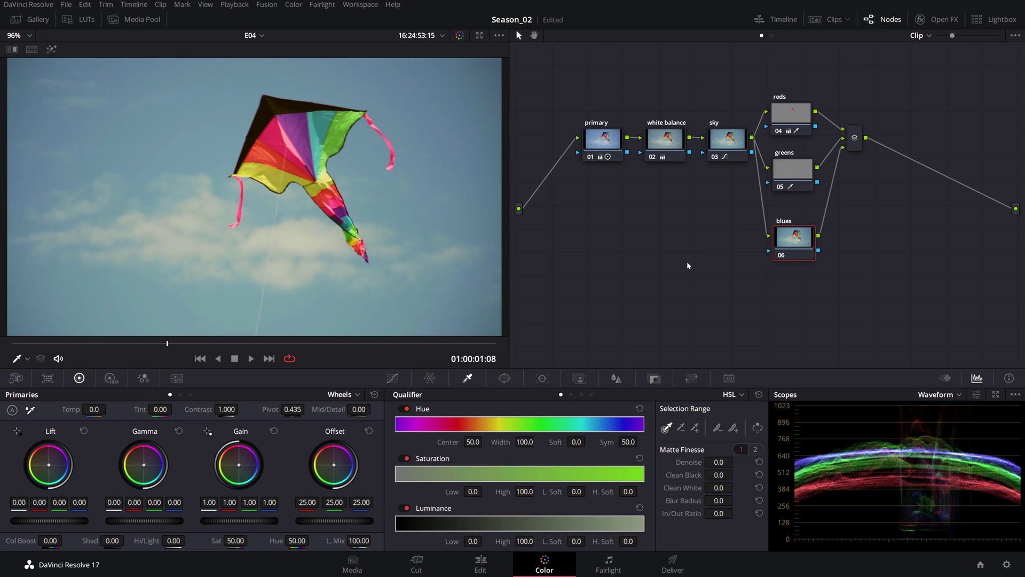
pyautogui.click(305, 7)
pyautogui.moveTo(475, 207)
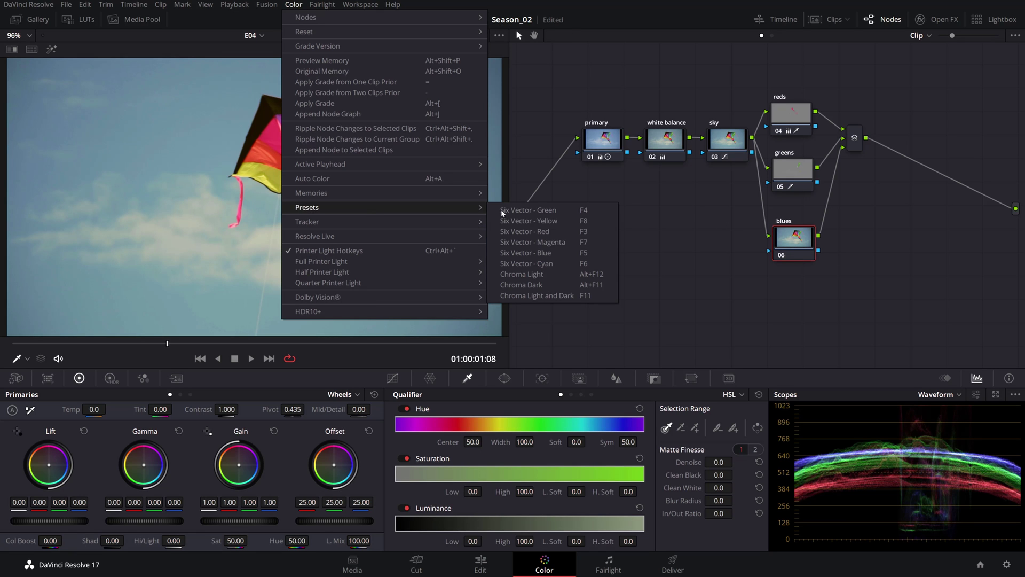
pyautogui.click(550, 253)
# Step: Set the blues qualifier's hue center to 92.5 in highlight view, turn highlight off, and move the blues node closer to greens
pyautogui.click(52, 50)
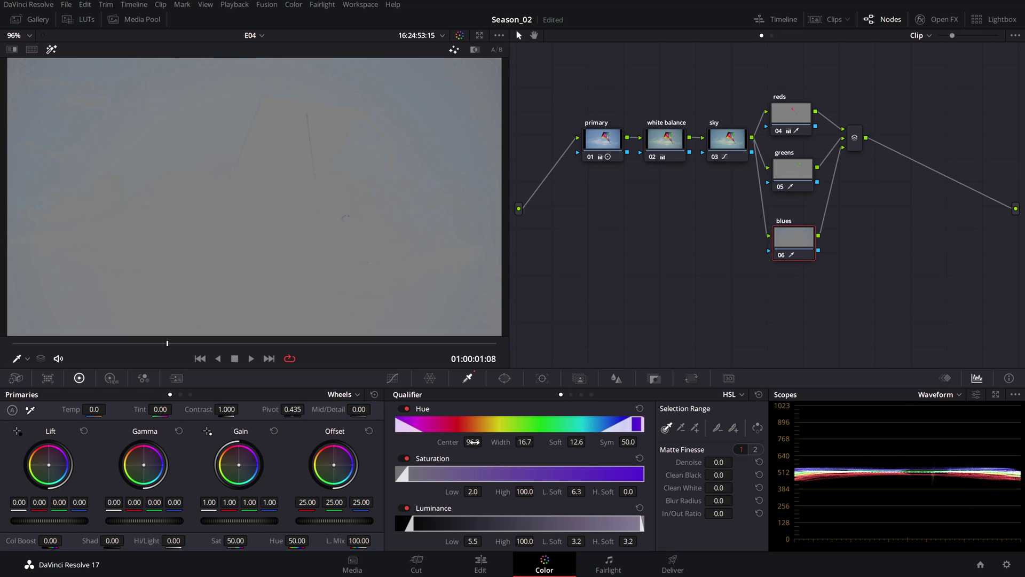
pyautogui.moveTo(473, 442); pyautogui.dragTo(487, 441)
pyautogui.click(52, 49)
pyautogui.moveTo(799, 241); pyautogui.dragTo(793, 233)
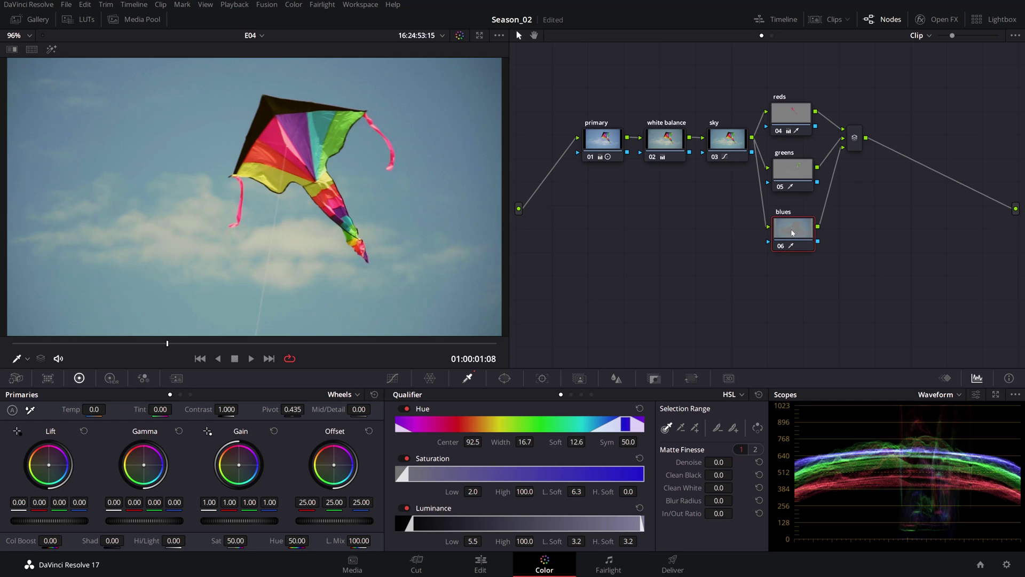
# Step: Raise the blue point on the blues node's Hue Vs Hue curve to a hue rotation of 23.20 at input hue 136
pyautogui.click(394, 378)
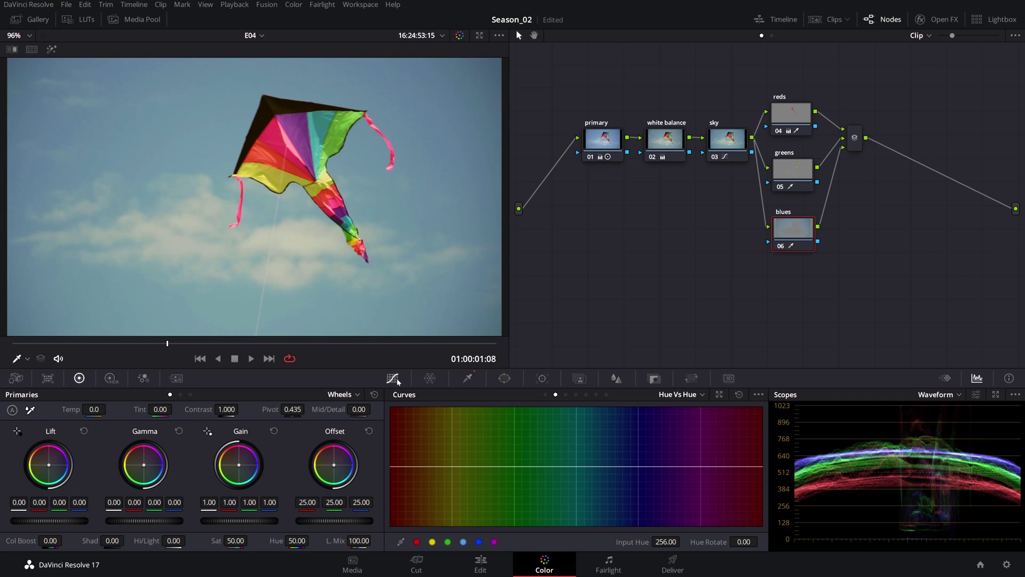
pyautogui.click(478, 541)
pyautogui.moveTo(640, 467)
pyautogui.mouseDown()
pyautogui.moveTo(642, 485)
pyautogui.moveTo(640, 437)
pyautogui.moveTo(640, 490)
pyautogui.moveTo(638, 459)
pyautogui.mouseUp()
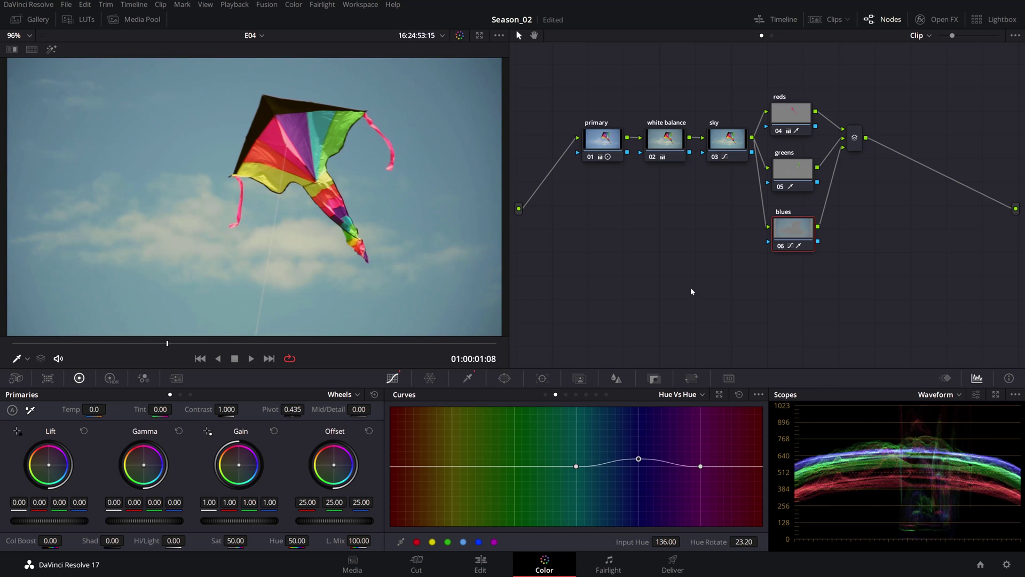
# Step: Raise the green point on the greens node's Hue Vs Sat curve and add green control points to its Hue Vs Hue curve
pyautogui.click(796, 169)
pyautogui.click(566, 394)
pyautogui.click(448, 542)
pyautogui.moveTo(515, 466)
pyautogui.mouseDown()
pyautogui.moveTo(514, 412)
pyautogui.moveTo(515, 501)
pyautogui.moveTo(515, 422)
pyautogui.moveTo(514, 446)
pyautogui.mouseUp()
pyautogui.click(555, 395)
pyautogui.click(448, 542)
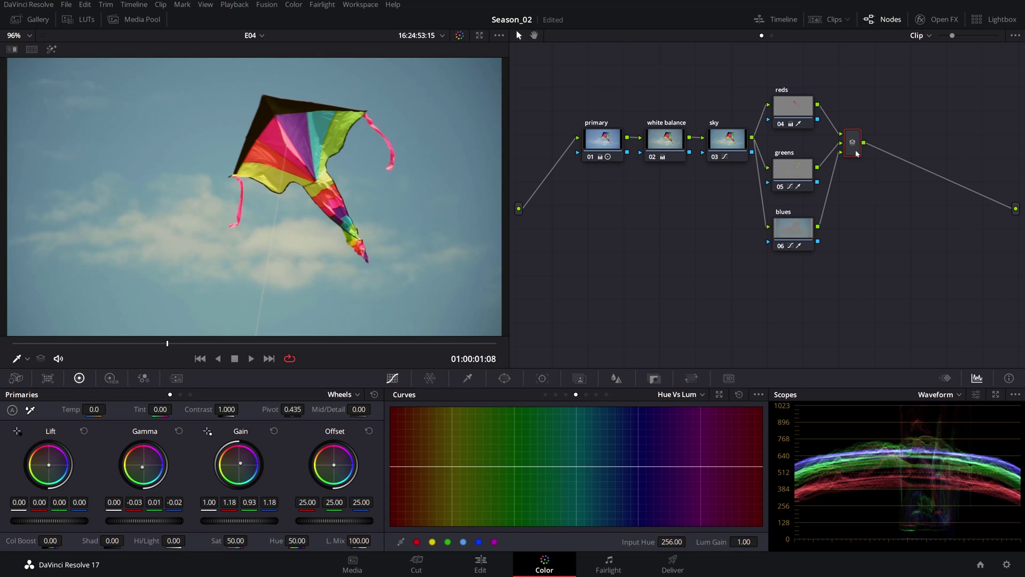
# Step: Add a serial node after the parallel mixer, give it a layer node, and space the two layered nodes apart vertically
pyautogui.hotkey('alt', 's')
pyautogui.rightClick(915, 149)
pyautogui.moveTo(941, 200)
pyautogui.click(876, 238)
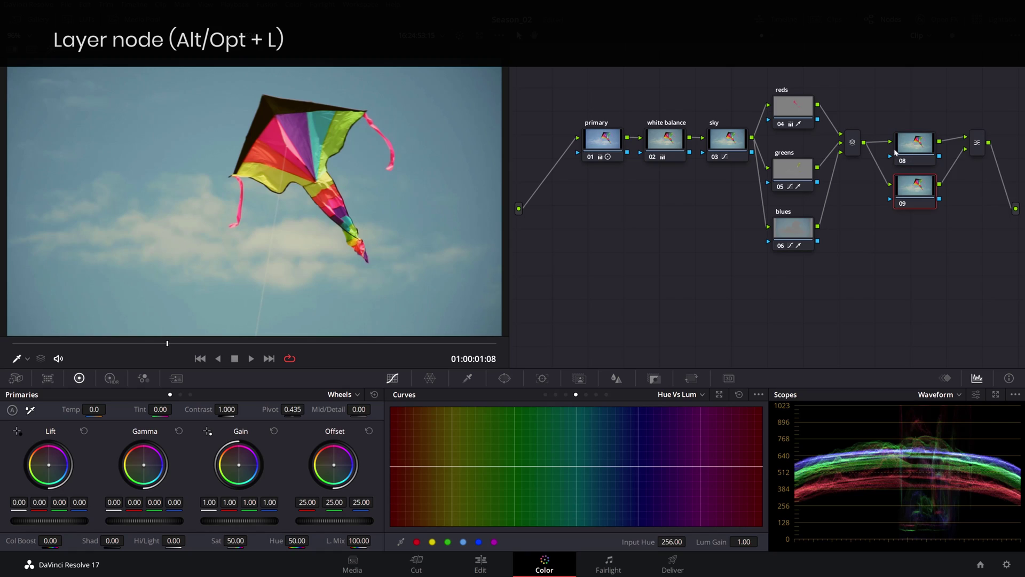
pyautogui.moveTo(914, 143); pyautogui.dragTo(914, 104)
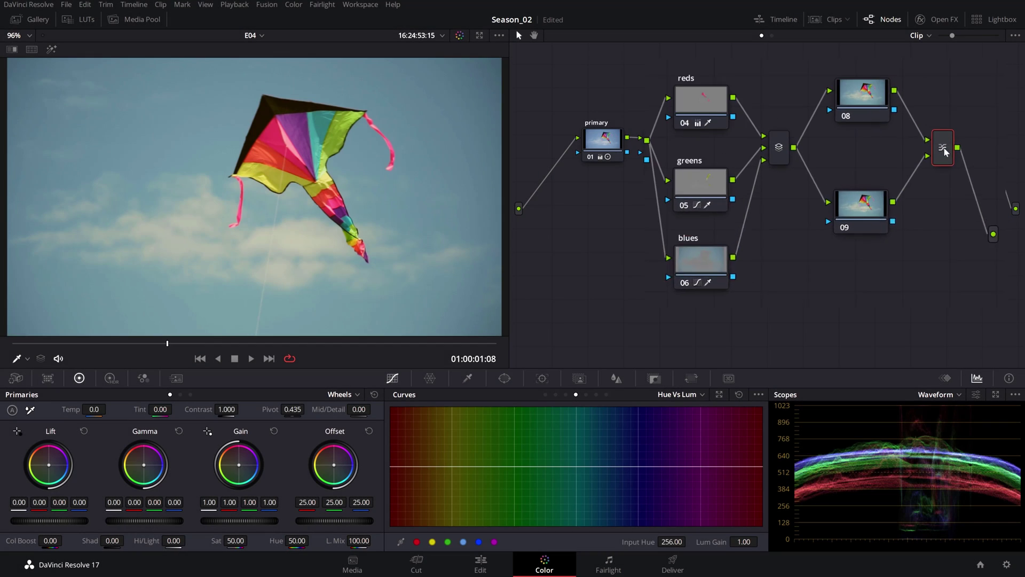
pyautogui.scroll(2, 828, 142)
pyautogui.click(720, 152)
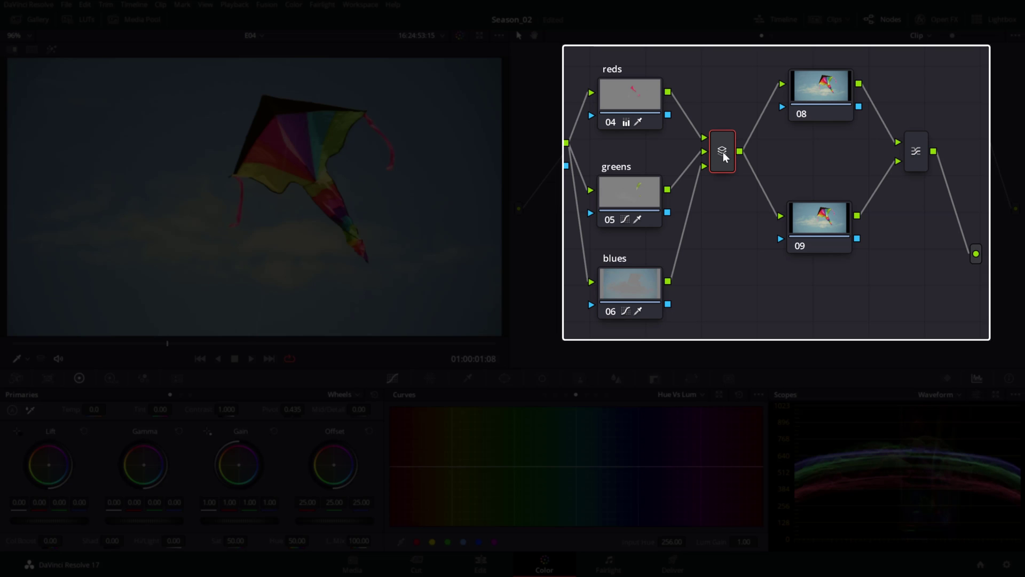
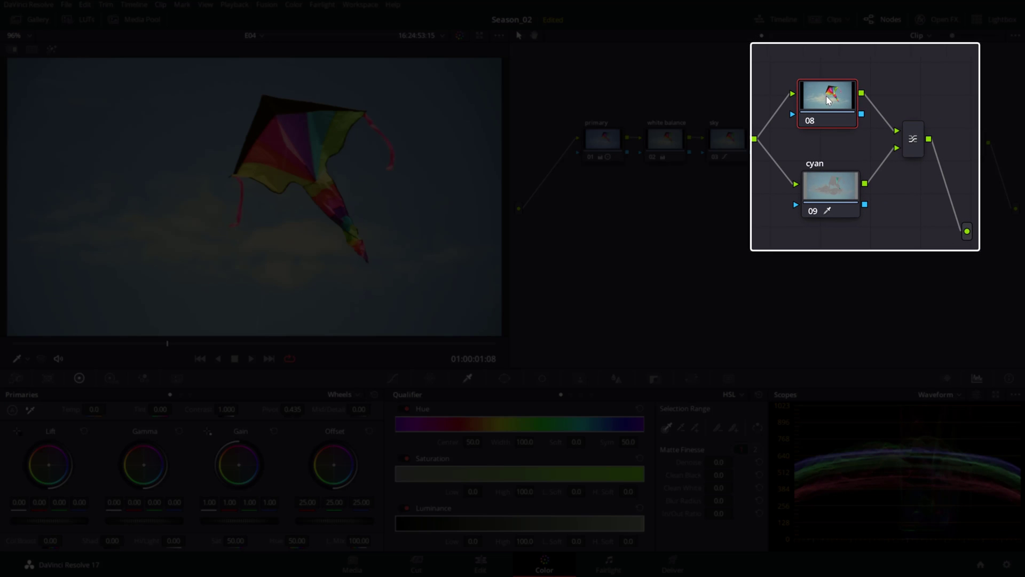
# Step: Adjust the position of node 08 above the cyan node and label it "warmth"
pyautogui.moveTo(827, 96); pyautogui.dragTo(829, 105)
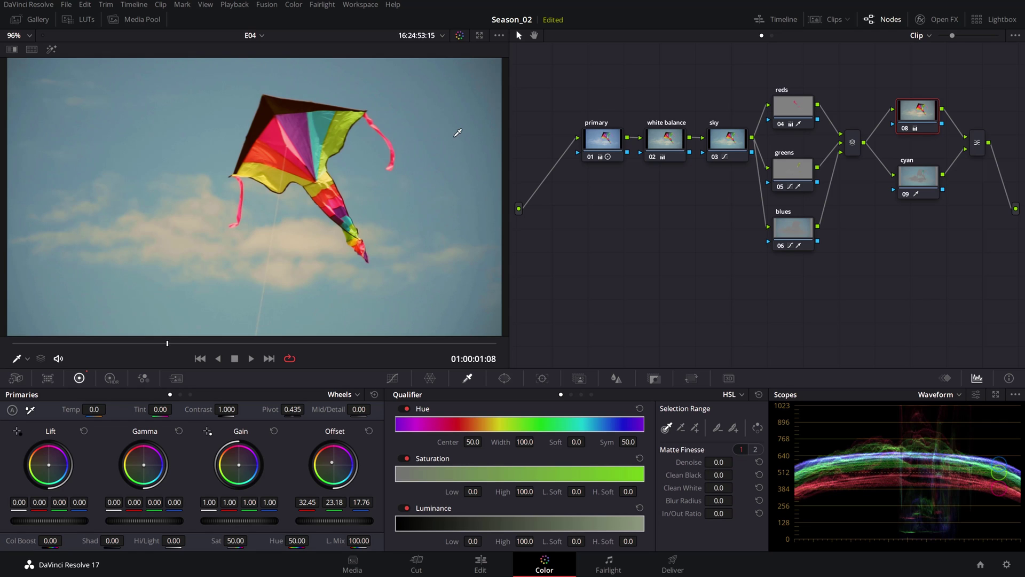
pyautogui.click(913, 181)
pyautogui.click(916, 112)
pyautogui.rightClick(913, 107)
pyautogui.click(946, 132)
pyautogui.write('warmth')
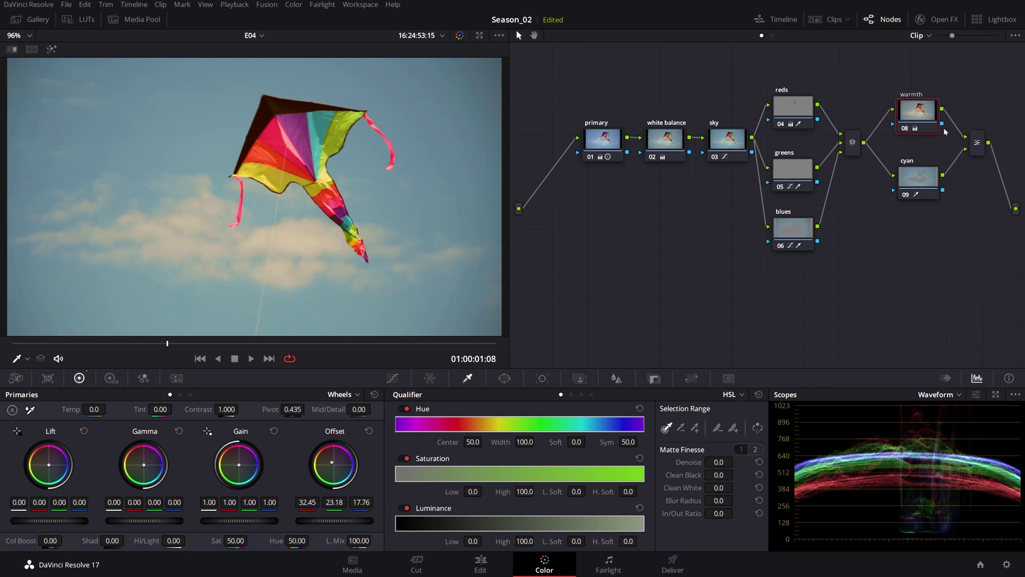
# Step: Disable and re-enable the cyan node to compare the image with and without that layer
pyautogui.click(914, 179)
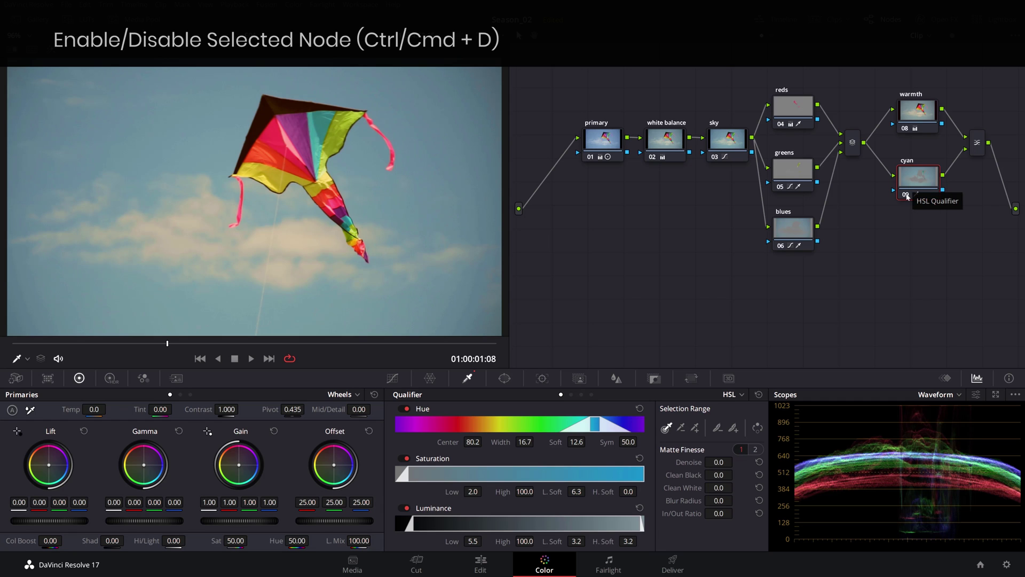
pyautogui.hotkey('ctrl', 'd')
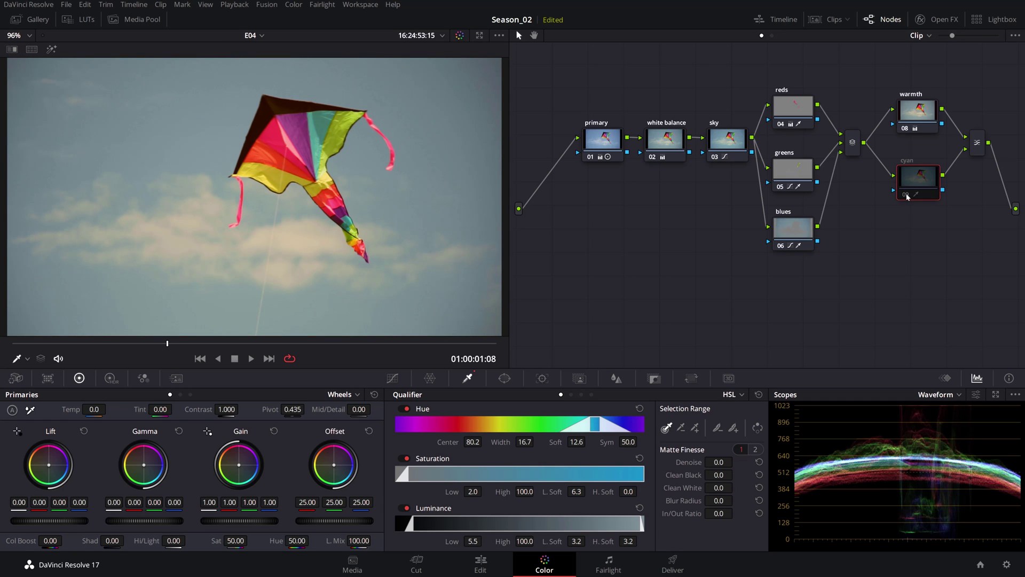
pyautogui.click(921, 111)
pyautogui.click(907, 195)
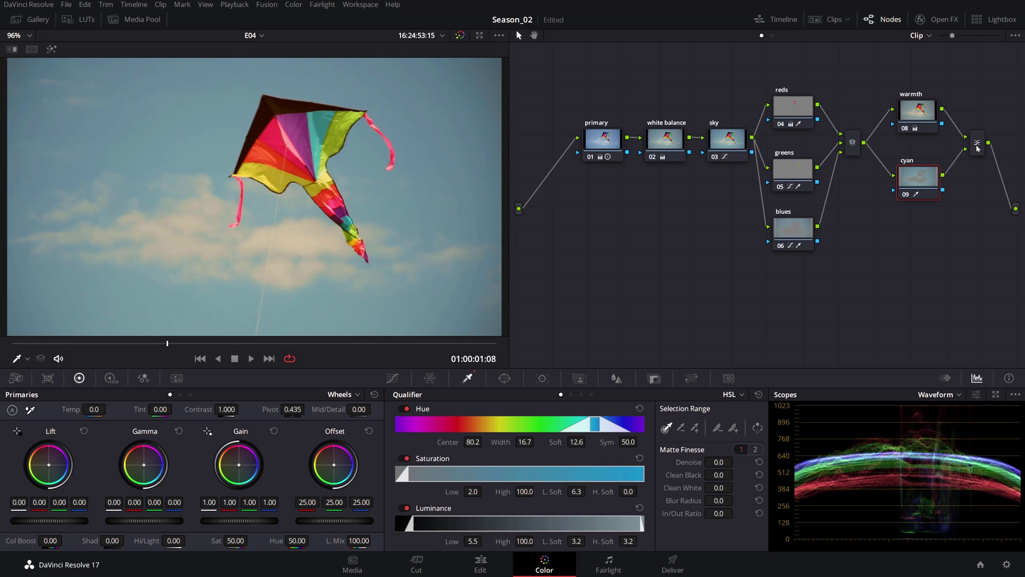
# Step: Add a serial node after the layer mixer and label it "temp"
pyautogui.click(978, 147)
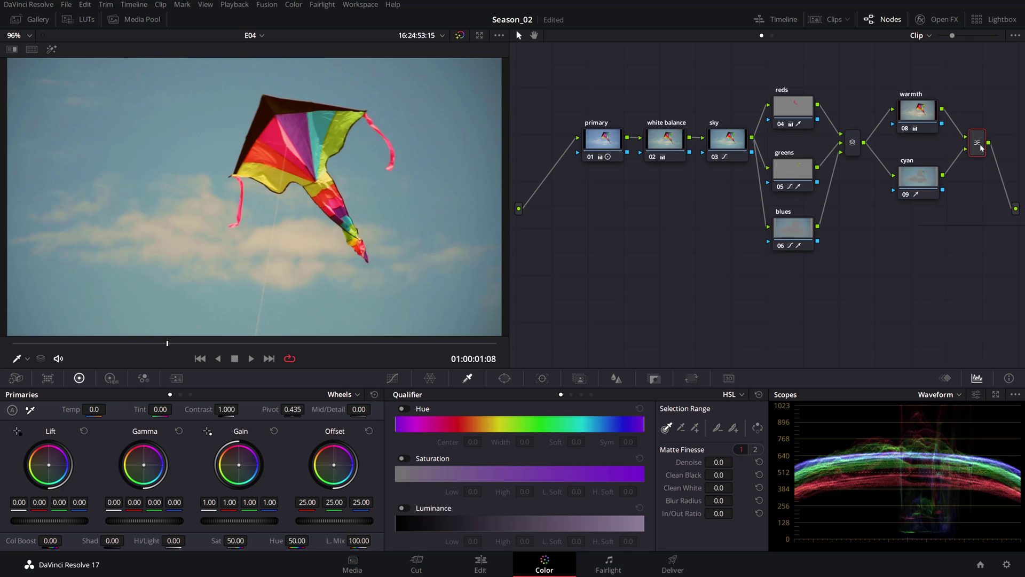
pyautogui.rightClick(985, 155)
pyautogui.moveTo(961, 153)
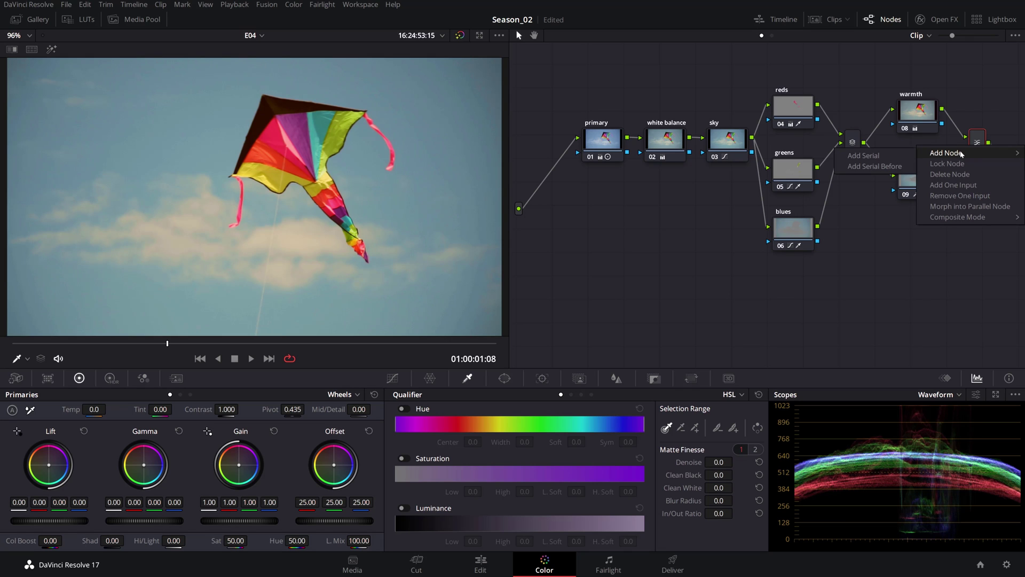
pyautogui.click(864, 156)
pyautogui.write('temp')
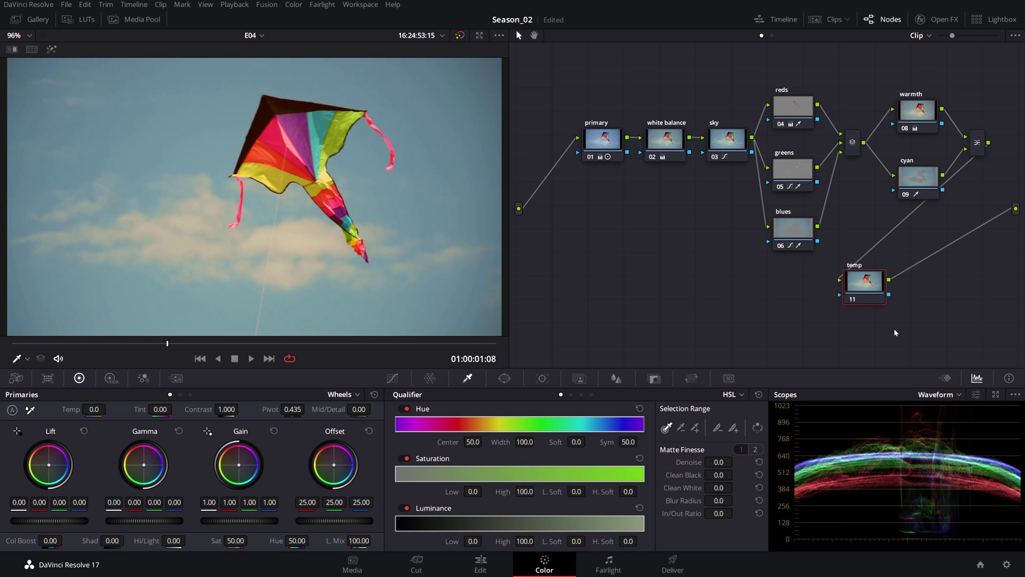
# Step: Save the temp node as a shared node
pyautogui.rightClick(866, 283)
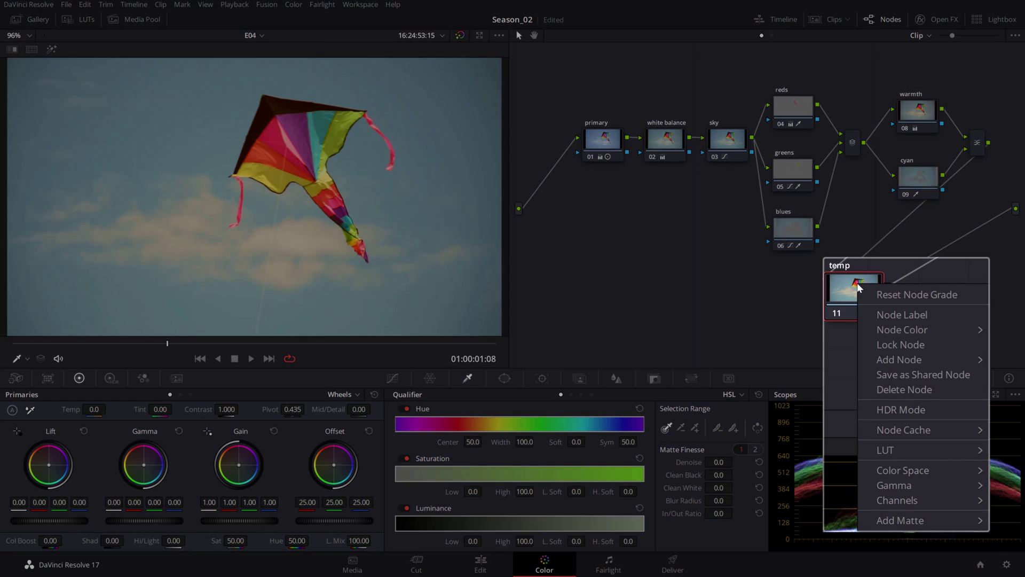
pyautogui.click(904, 373)
pyautogui.moveTo(883, 296); pyautogui.dragTo(855, 288)
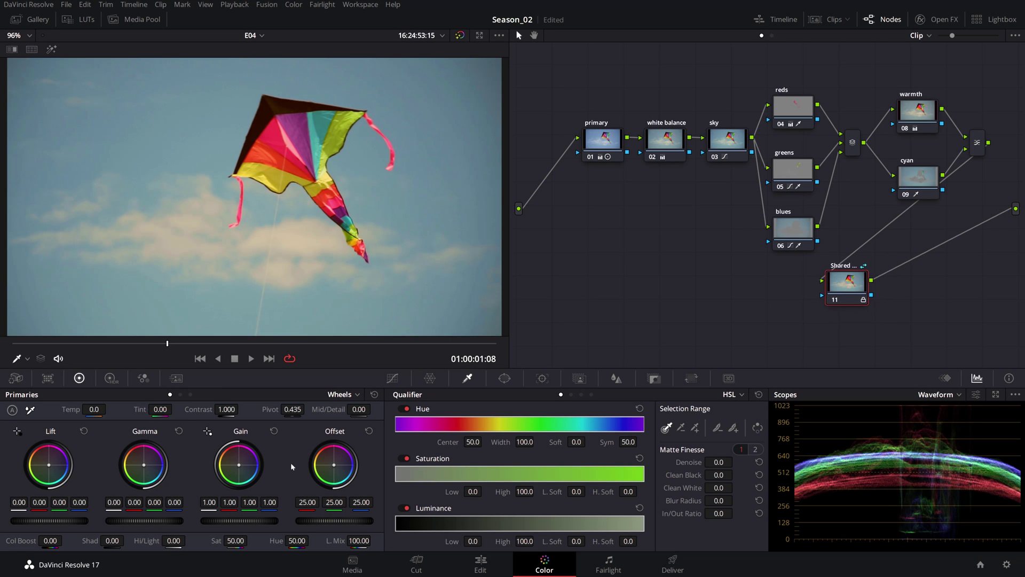
# Step: Unlock the shared node and set its Temp to -630.0
pyautogui.moveTo(151, 436); pyautogui.dragTo(134, 429)
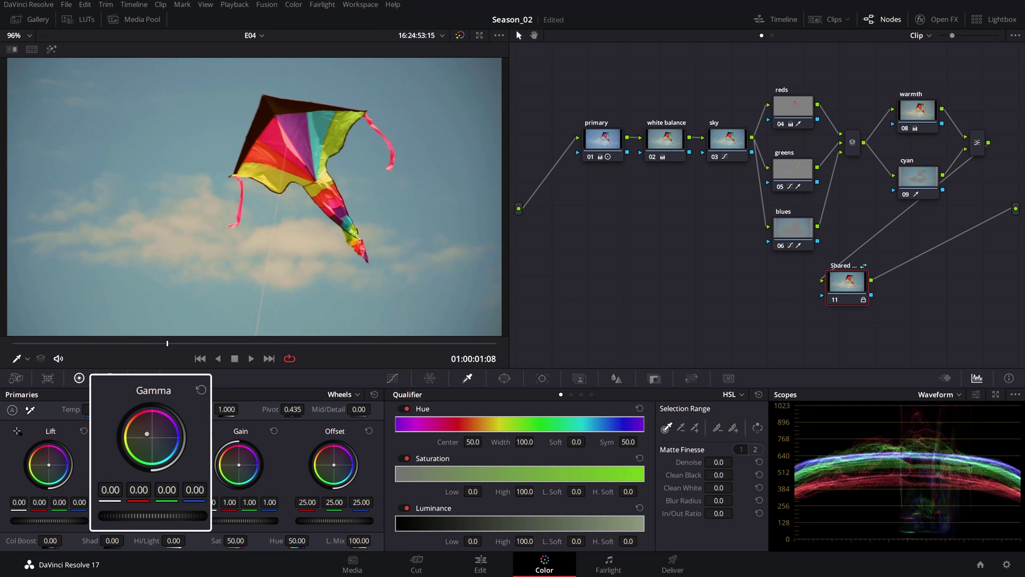
pyautogui.rightClick(851, 291)
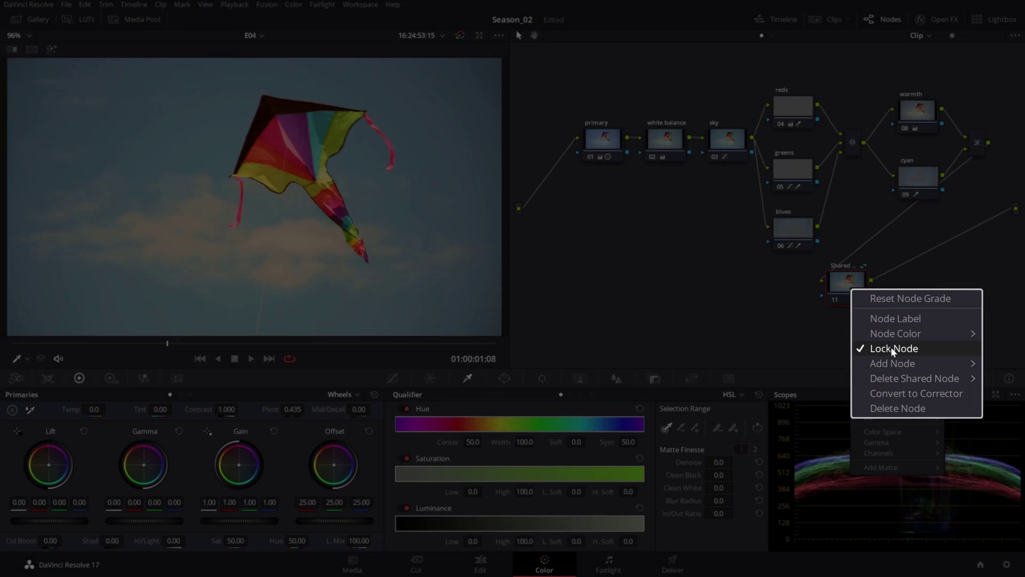
pyautogui.click(891, 347)
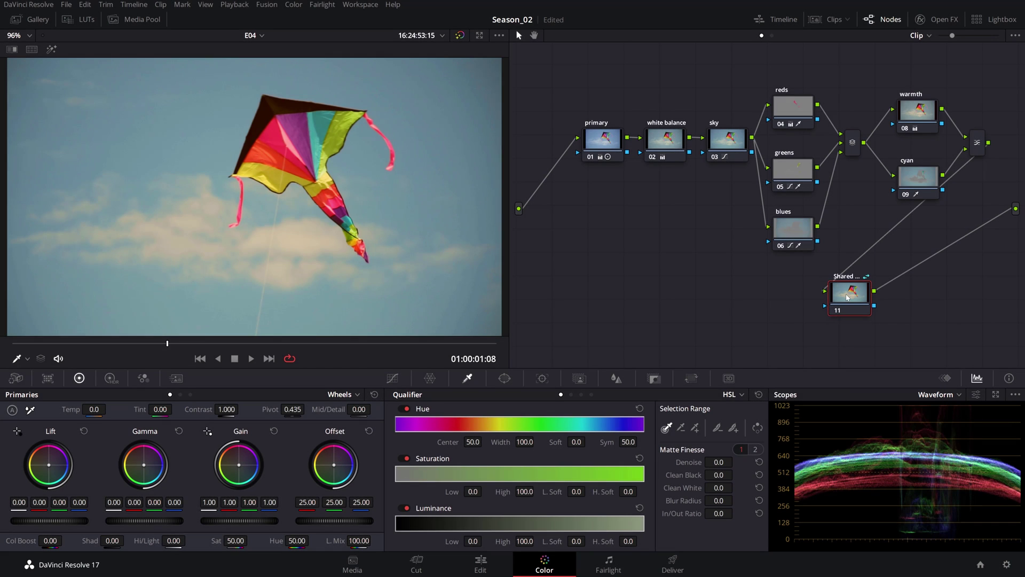
pyautogui.moveTo(95, 409); pyautogui.dragTo(58, 409)
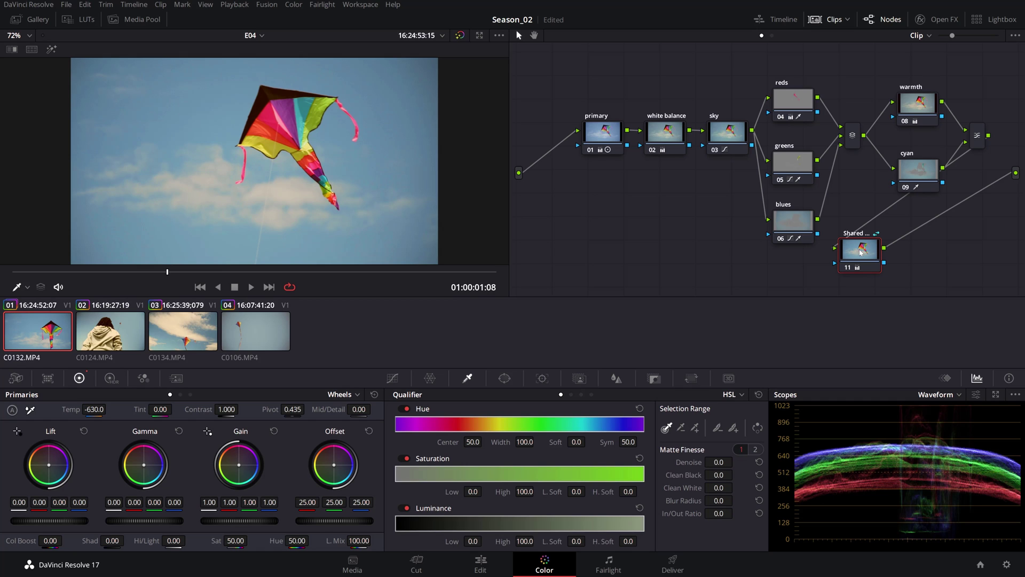
# Step: Copy the shared node and paste it onto a new node placed after the layer mixer in clip C0106.MP4
pyautogui.hotkey('ctrl', 'c')
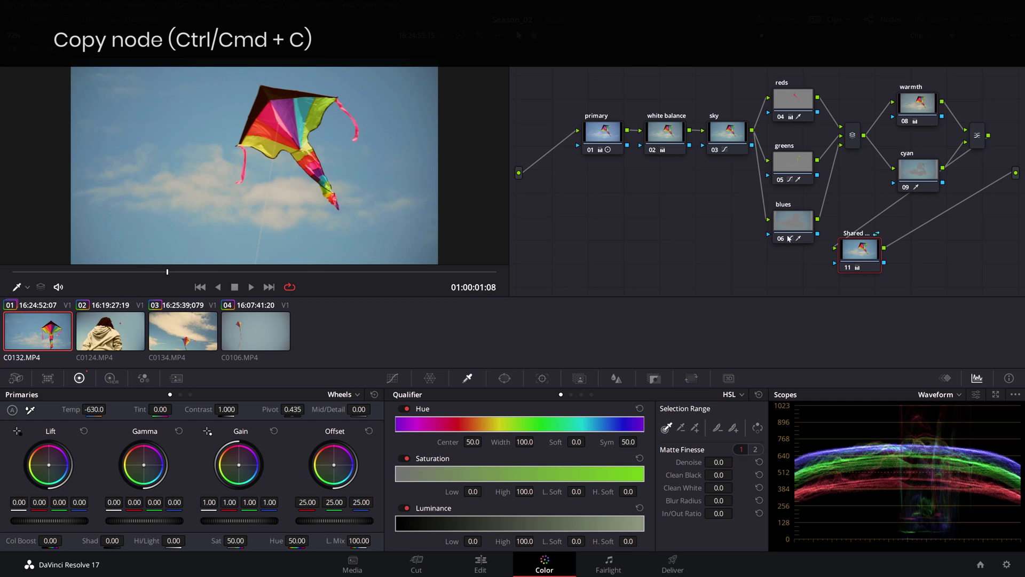
pyautogui.click(254, 343)
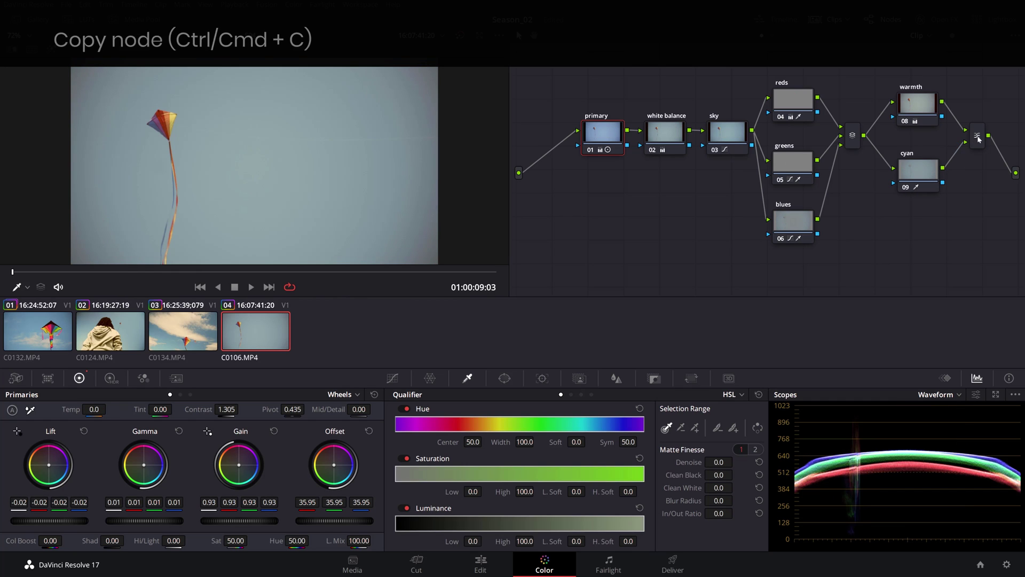
pyautogui.hotkey('ctrl', 'v')
pyautogui.moveTo(548, 183); pyautogui.dragTo(589, 256)
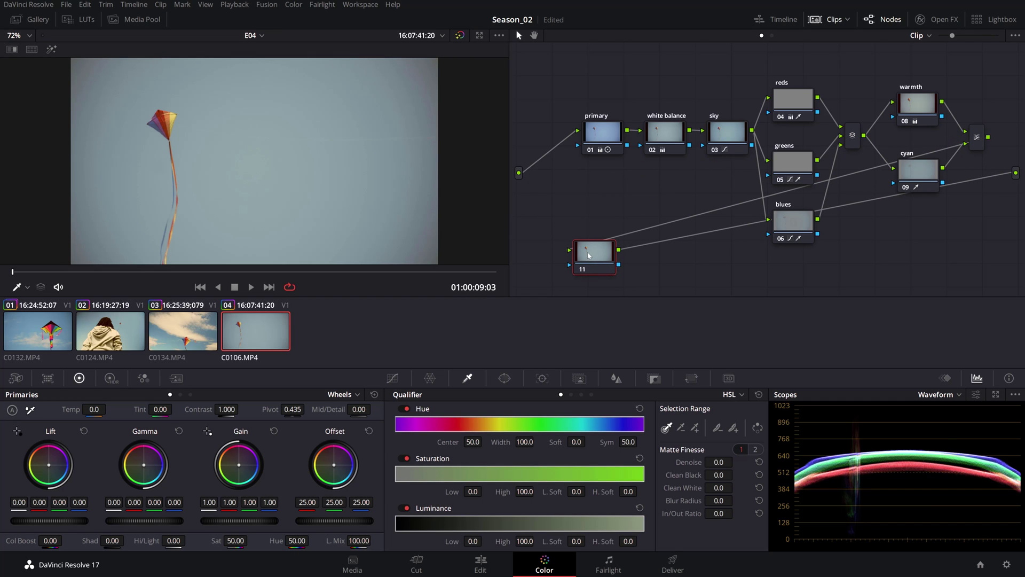
pyautogui.hotkey('ctrl', 'v')
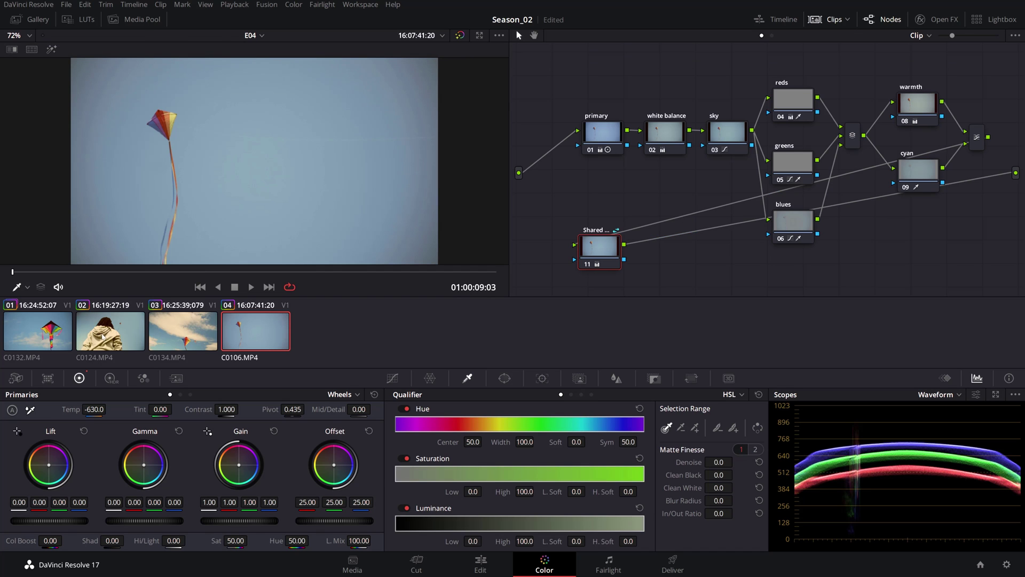
# Step: Paste the shared node onto a new node placed after the layer mixer in clip C0124.MP4
pyautogui.click(102, 337)
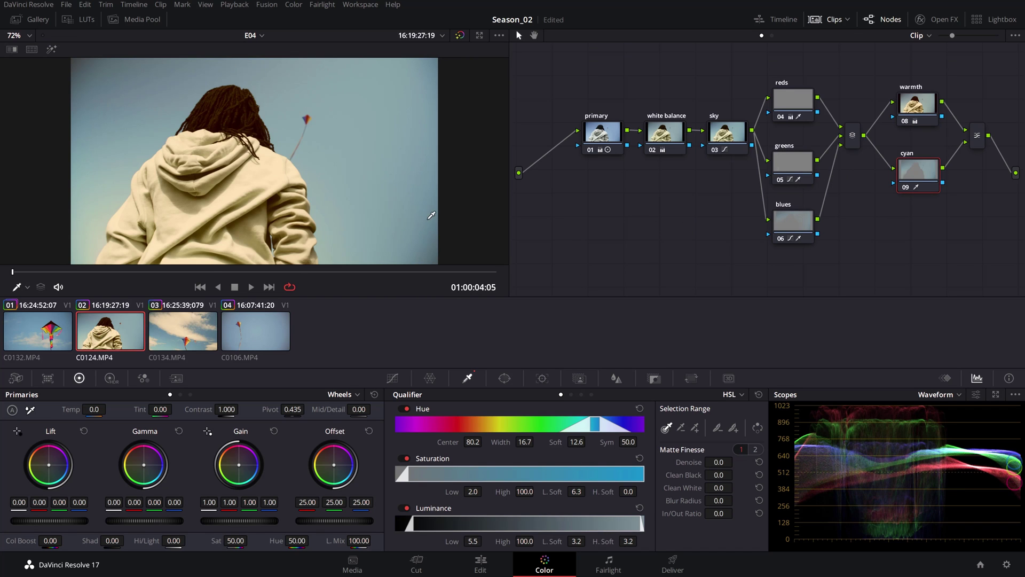
pyautogui.hotkey('ctrl', 'v')
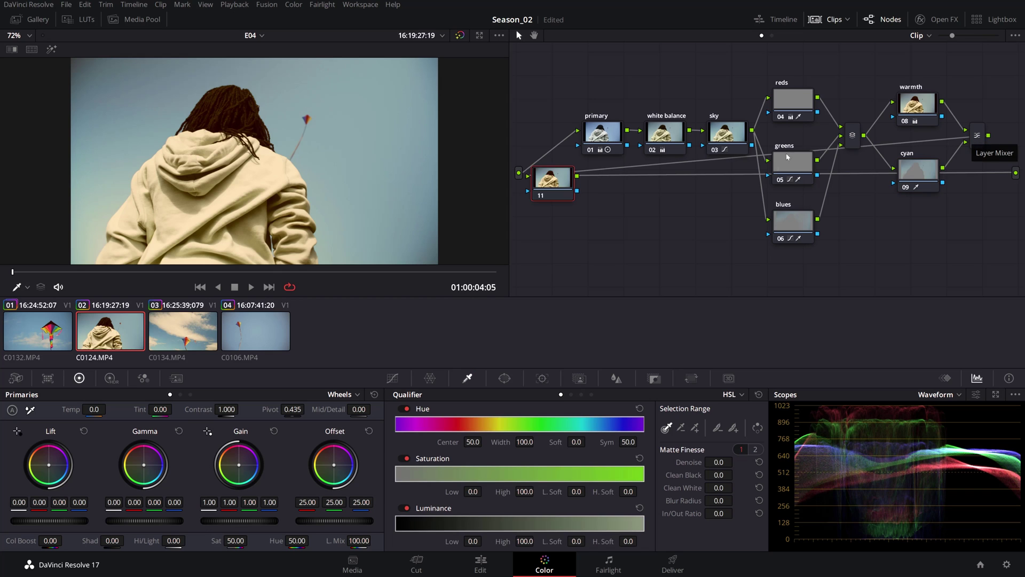
pyautogui.moveTo(551, 180); pyautogui.dragTo(594, 242)
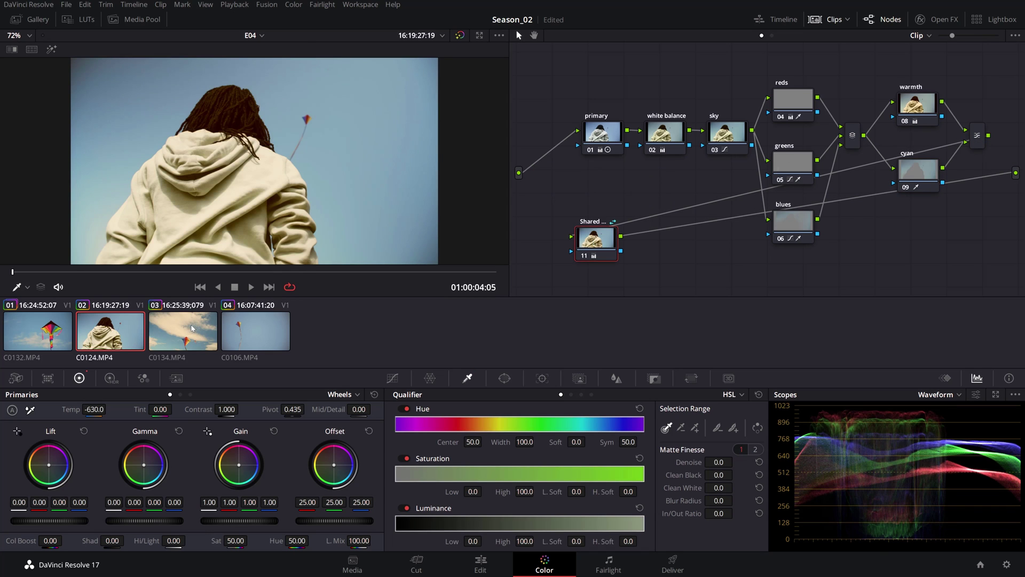
# Step: Paste the shared node onto a new node placed after the layer mixer in clip C0134.MP4
pyautogui.click(160, 336)
pyautogui.hotkey('ctrl', 'v')
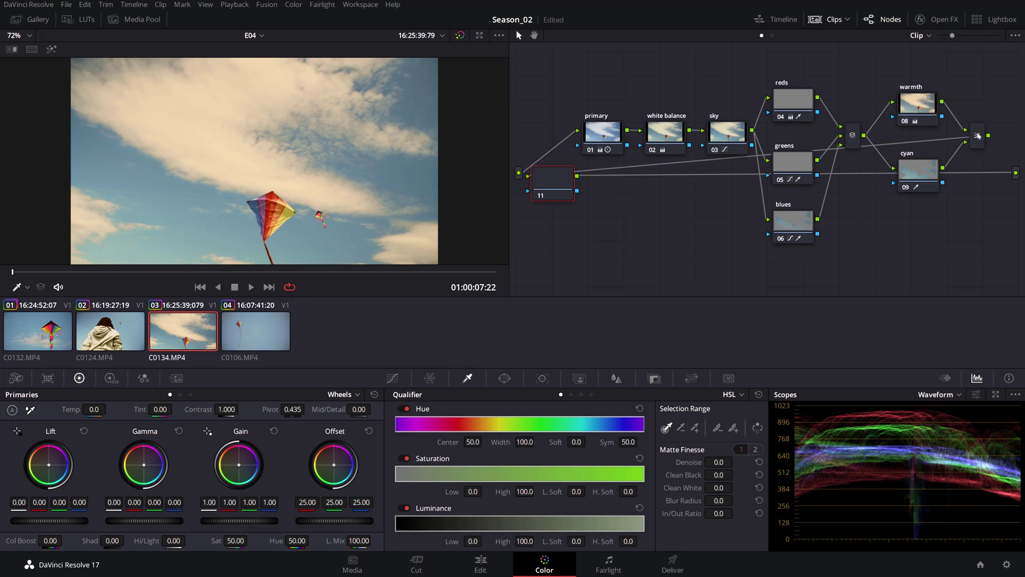
pyautogui.moveTo(553, 180); pyautogui.dragTo(572, 241)
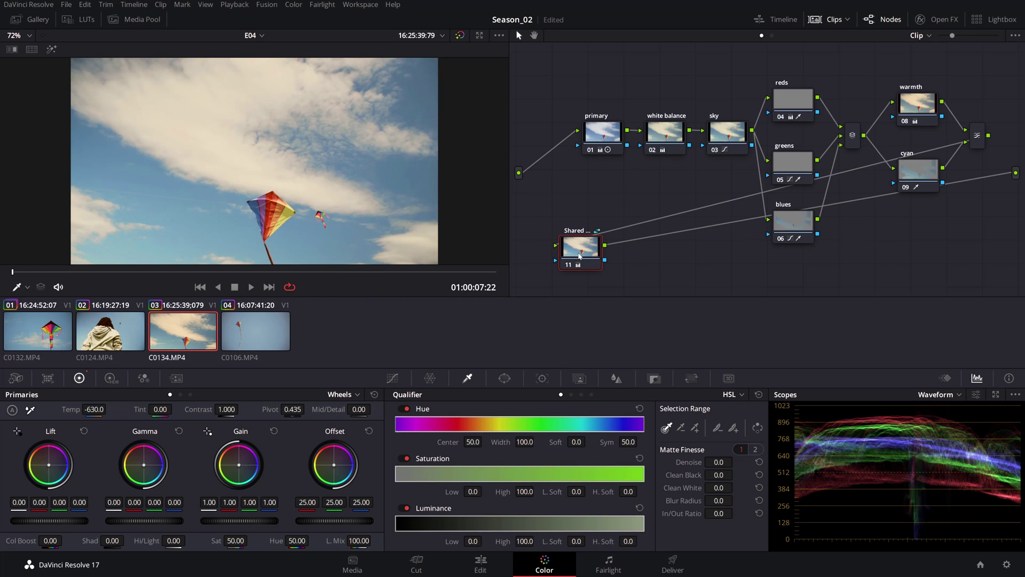
# Step: Return to the first kite clip and set the shared node's Temp to 0.0
pyautogui.press('Up')
pyautogui.press('Up')
pyautogui.moveTo(871, 250); pyautogui.dragTo(871, 248)
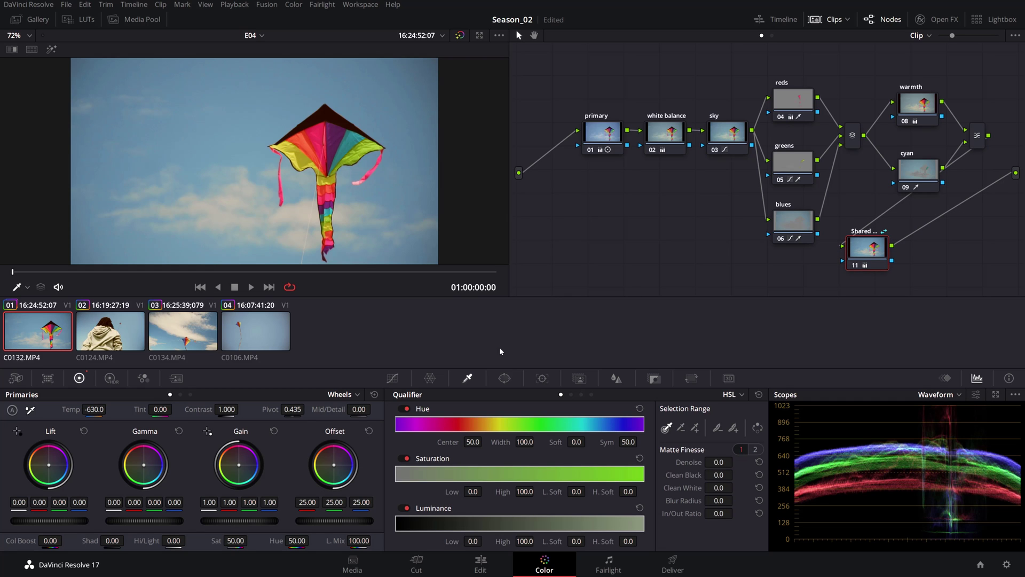
pyautogui.moveTo(95, 410)
pyautogui.mouseDown()
pyautogui.moveTo(131, 409)
pyautogui.moveTo(90, 410)
pyautogui.moveTo(109, 409)
pyautogui.mouseUp()
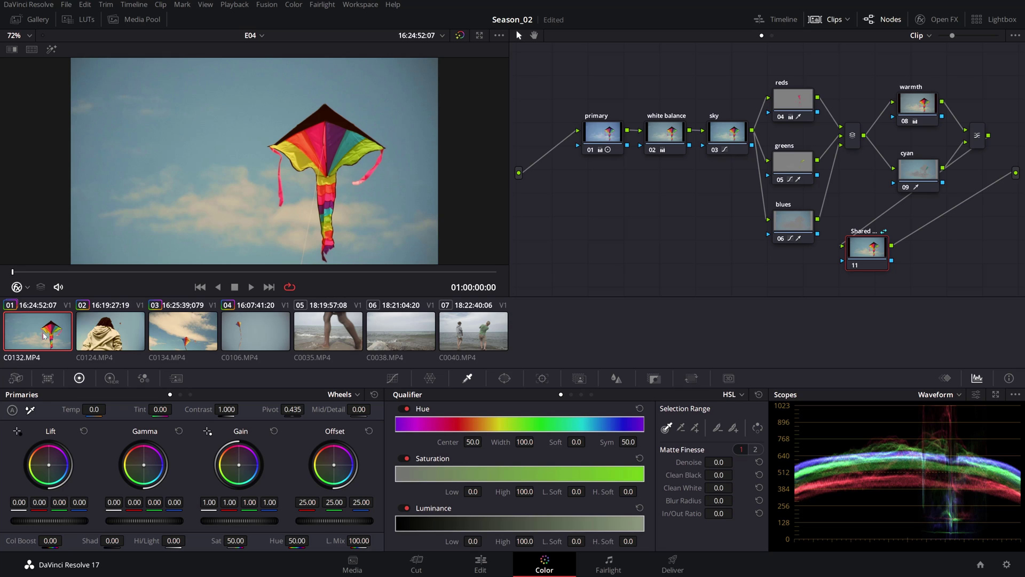
# Step: Add clips 01 to 04 into a new group named "Kite"
pyautogui.keyDown('shift'); pyautogui.click(266, 336); pyautogui.keyUp('shift')
pyautogui.rightClick(265, 336)
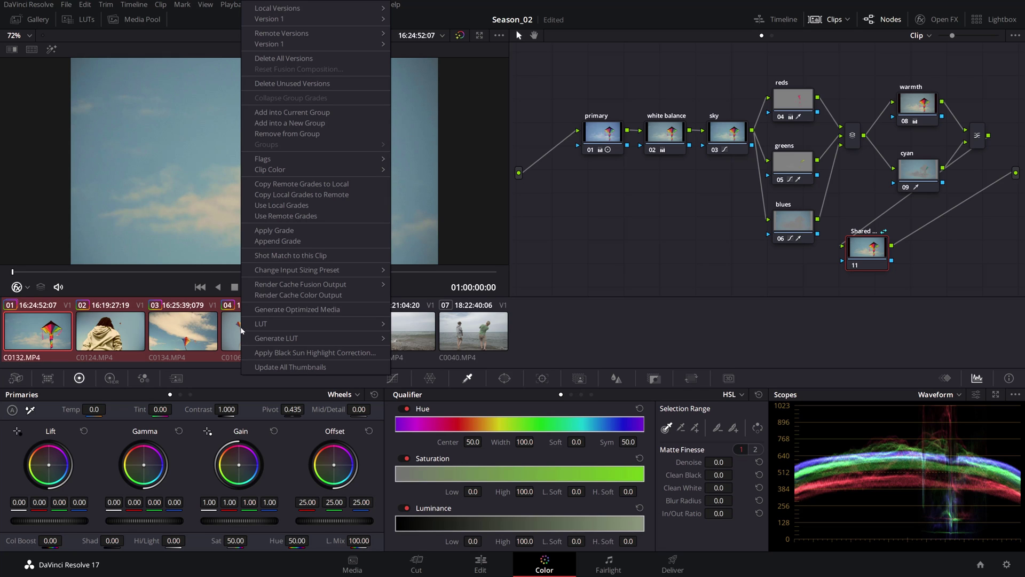
pyautogui.click(272, 124)
pyautogui.write('Kite')
pyautogui.click(573, 314)
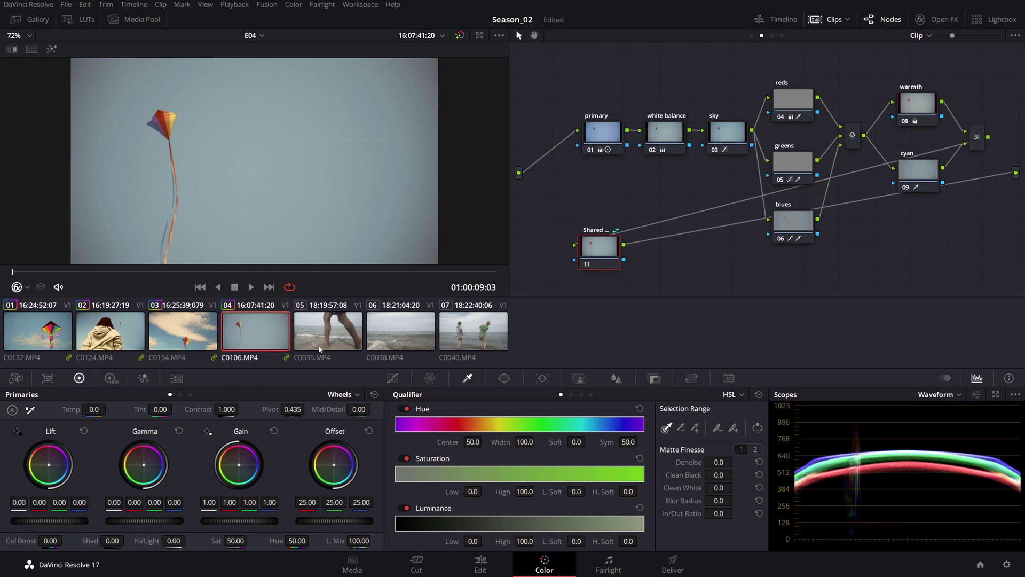
# Step: Add beach clips 05 to 07 into a new group named "Lake"
pyautogui.click(328, 331)
pyautogui.keyDown('shift'); pyautogui.click(463, 340); pyautogui.keyUp('shift')
pyautogui.rightClick(463, 340)
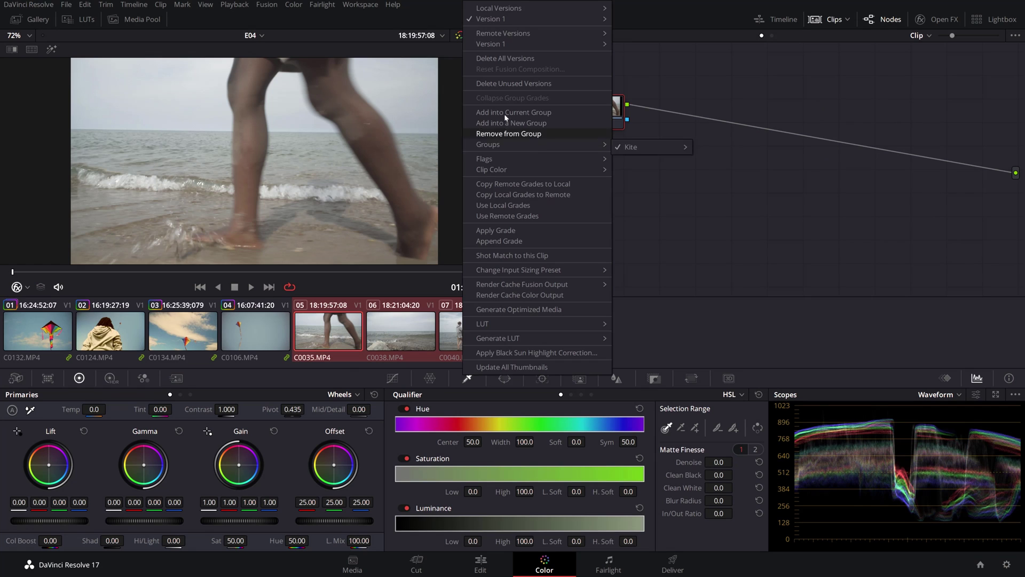
pyautogui.click(502, 124)
pyautogui.write('Beach')
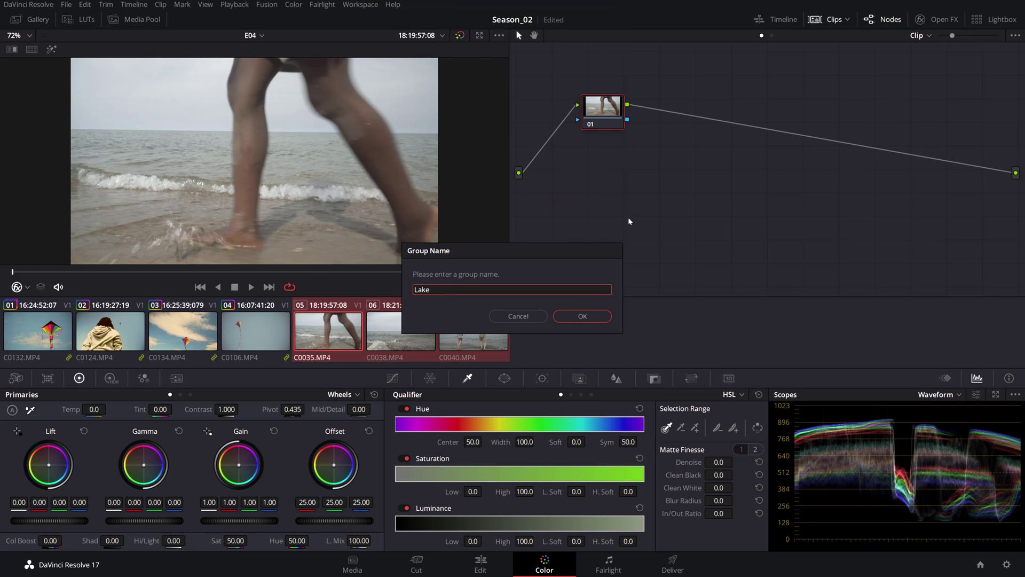
pyautogui.click(583, 317)
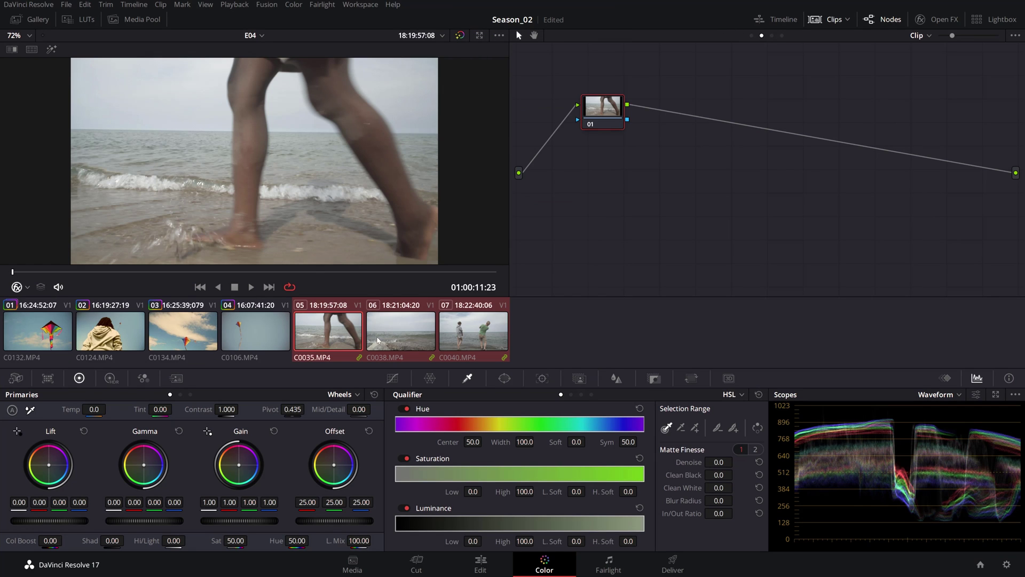
# Step: Examine the clip-level node trees of several clips in the Kite group, ending on clip C0132.MP4
pyautogui.click(246, 344)
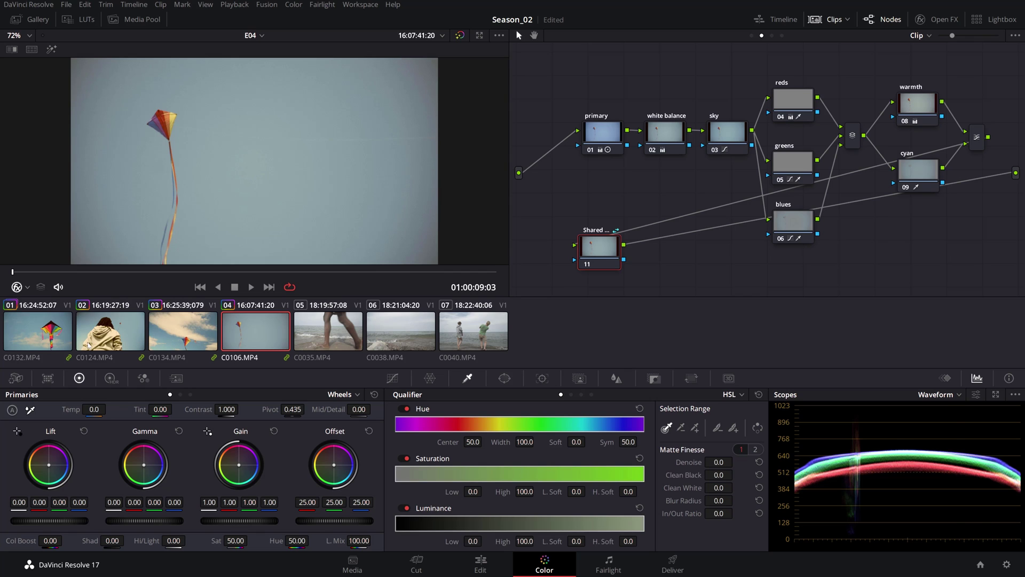
pyautogui.press('Home')
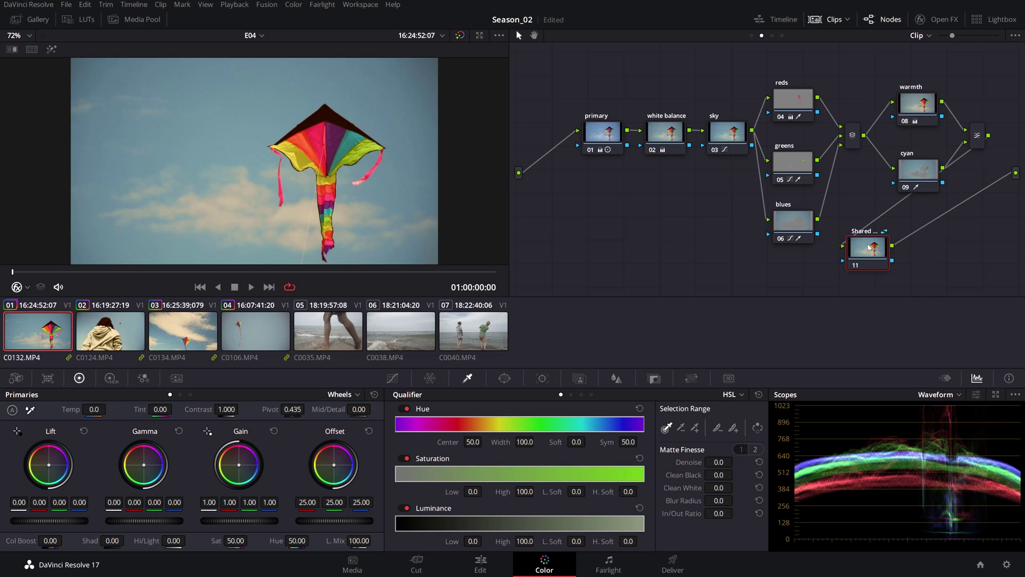
pyautogui.click(113, 343)
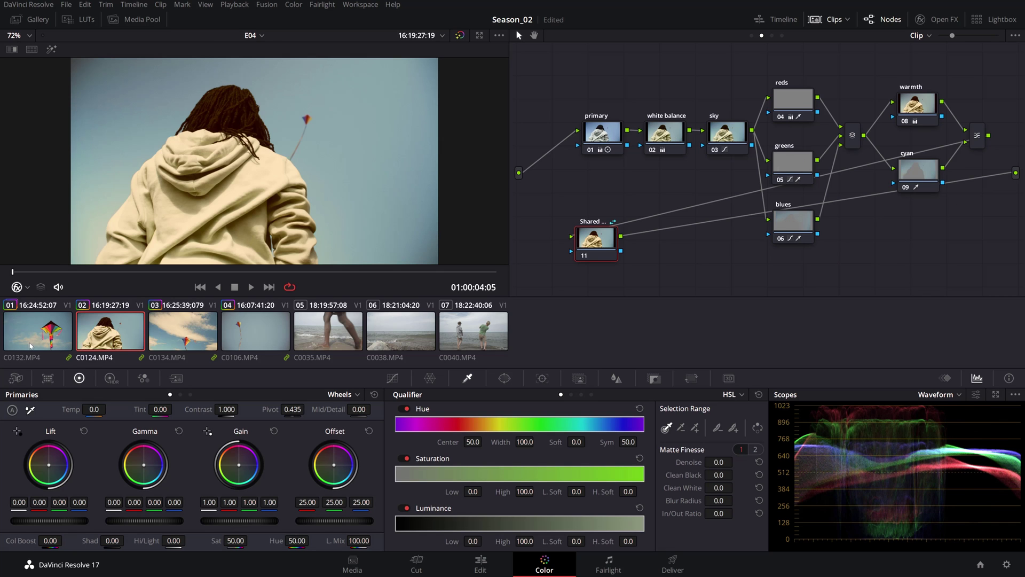
pyautogui.click(51, 341)
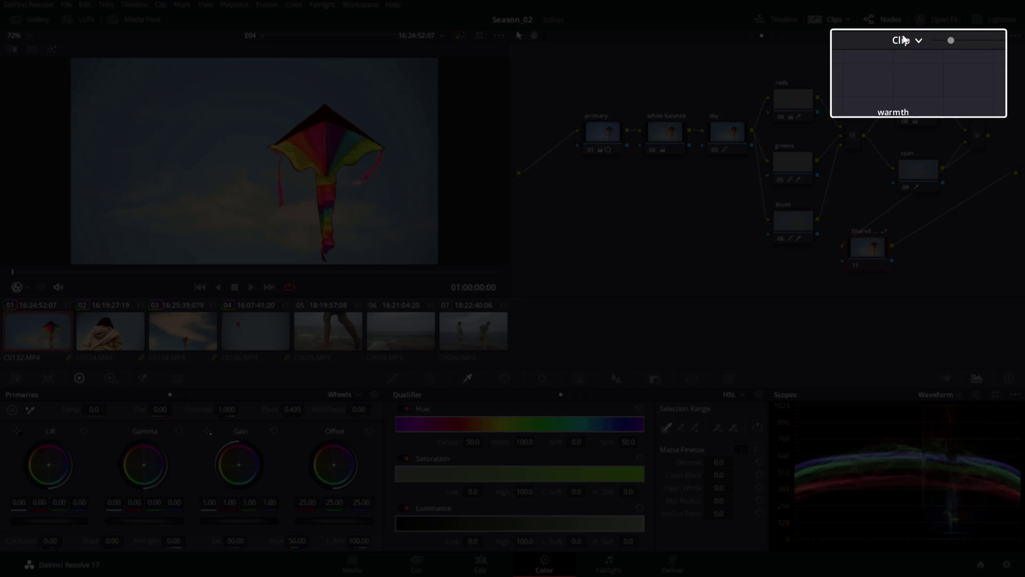
# Step: View the node editor's Group Pre-Clip, Clip, Group Post-Clip and Timeline levels in turn
pyautogui.click(915, 36)
pyautogui.click(918, 62)
pyautogui.click(903, 41)
pyautogui.click(880, 79)
pyautogui.click(917, 43)
pyautogui.click(927, 94)
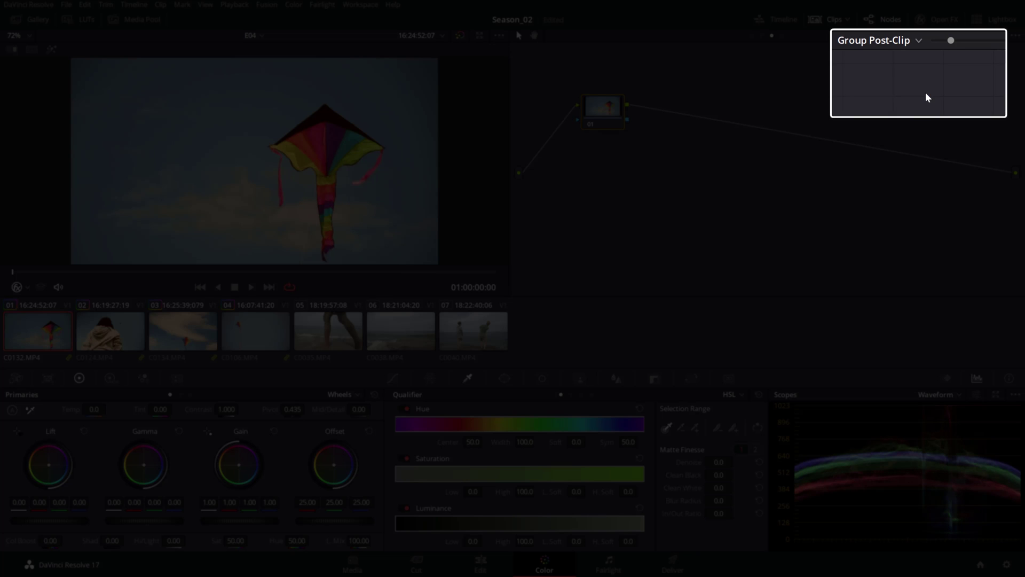
pyautogui.click(881, 40)
pyautogui.click(891, 108)
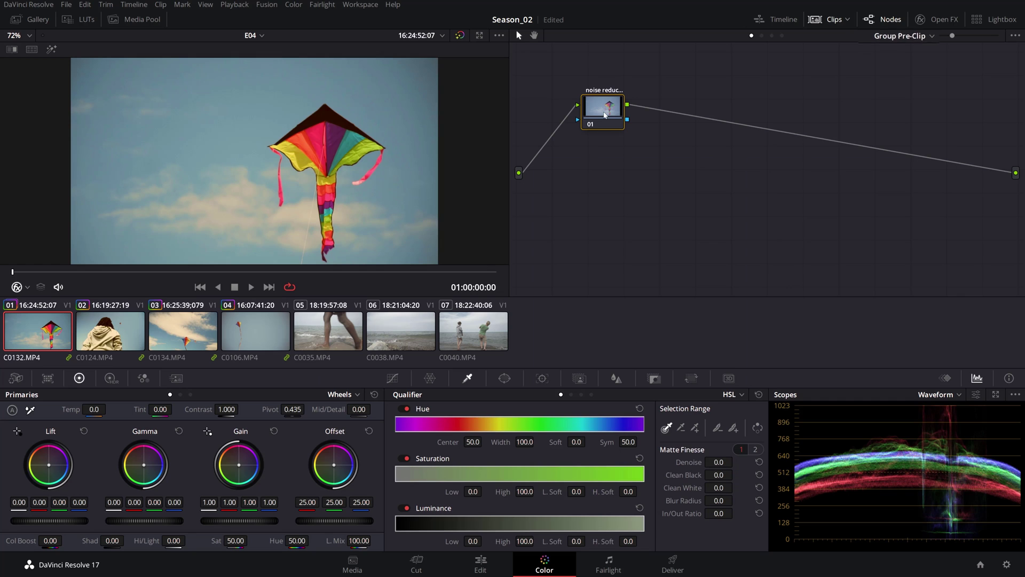
# Step: Set the noise reduction node's temporal NR to 3 frames, Better motion estimation and luma and chroma thresholds of 9.0, and raise its spatial threshold
pyautogui.click(176, 378)
pyautogui.click(67, 425)
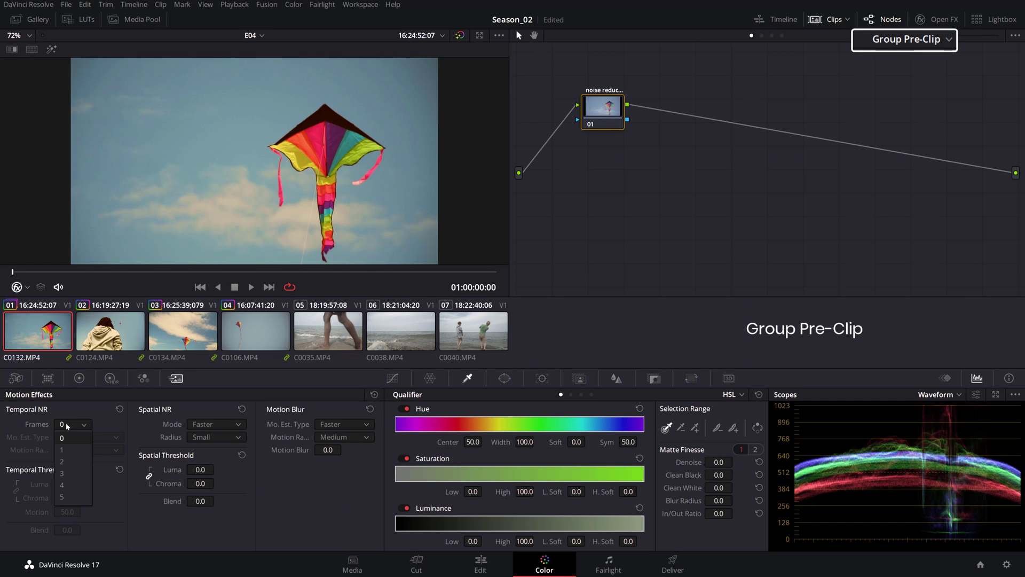
pyautogui.click(62, 473)
pyautogui.click(74, 437)
pyautogui.click(70, 461)
pyautogui.moveTo(65, 492); pyautogui.dragTo(80, 491)
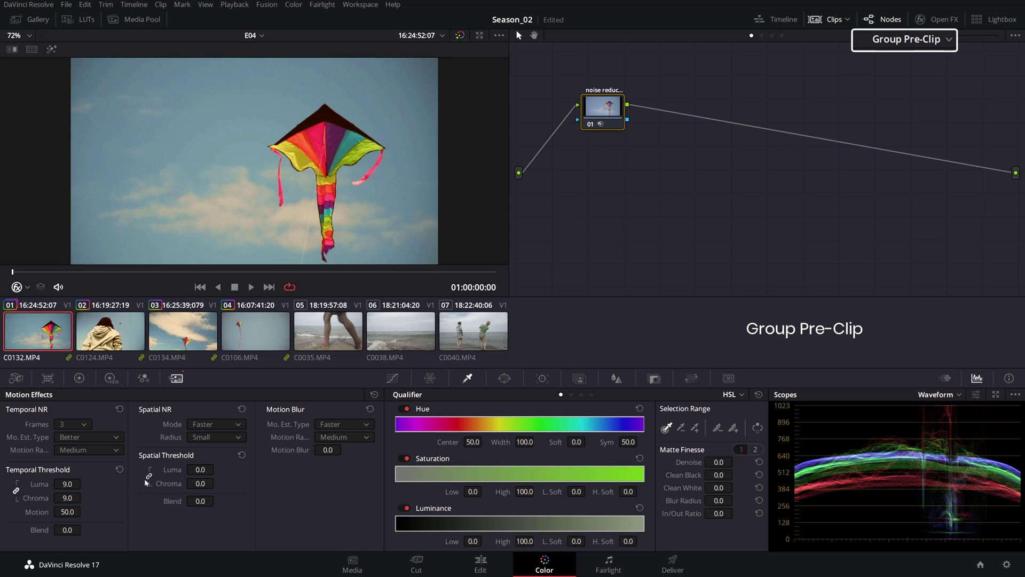
pyautogui.moveTo(200, 484); pyautogui.dragTo(214, 483)
# Step: Add a serial node after the noise reduction node, label it "wb" and bring up its primaries wheels
pyautogui.rightClick(599, 111)
pyautogui.moveTo(631, 164)
pyautogui.click(705, 165)
pyautogui.rightClick(672, 109)
pyautogui.click(698, 132)
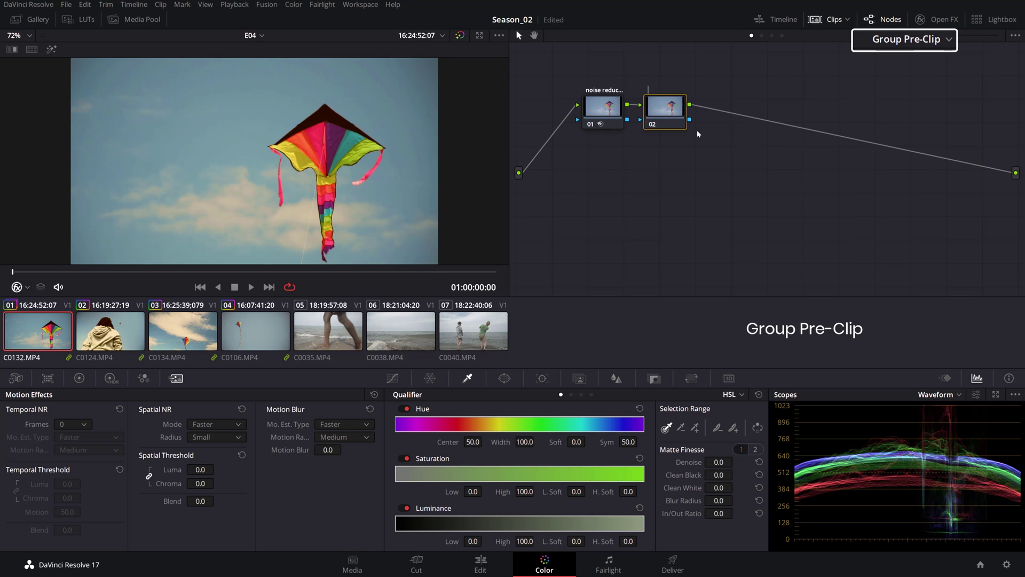
pyautogui.write('wb')
pyautogui.click(79, 378)
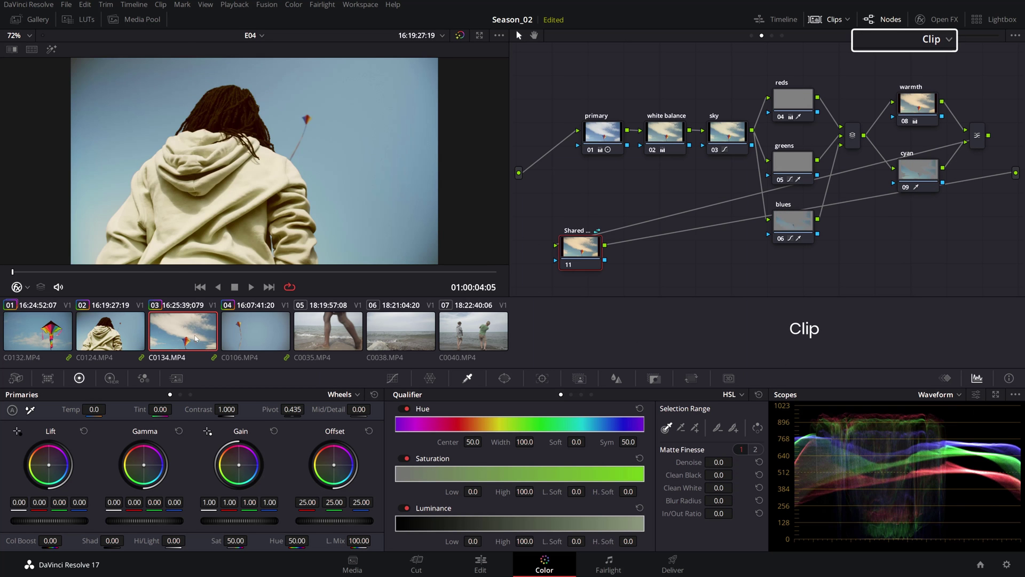
# Step: Compare the clip-level node trees of kite clips C0134.MP4 and C0106.MP4
pyautogui.click(194, 341)
pyautogui.click(263, 340)
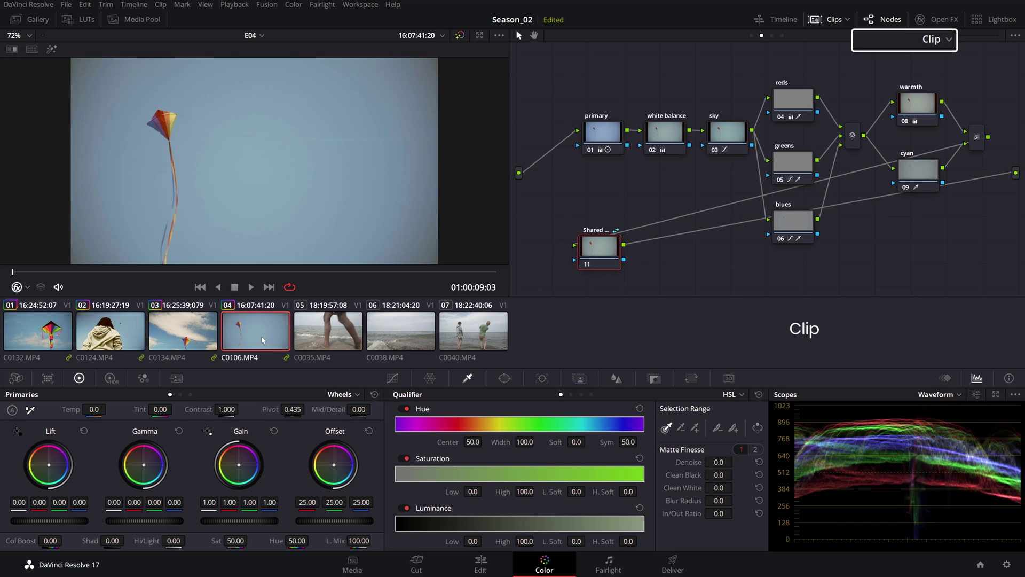
pyautogui.click(193, 332)
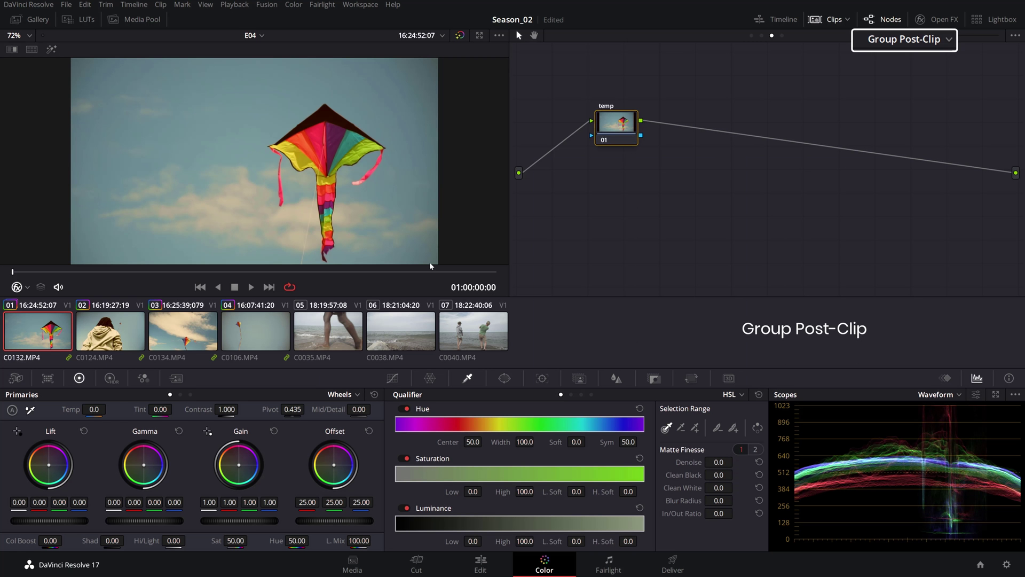
# Step: Adjust the color temperature on the "temp" node at the Group Post-Clip level
pyautogui.moveTo(106, 409)
pyautogui.mouseDown()
pyautogui.moveTo(85, 409)
pyautogui.moveTo(111, 409)
pyautogui.mouseUp()
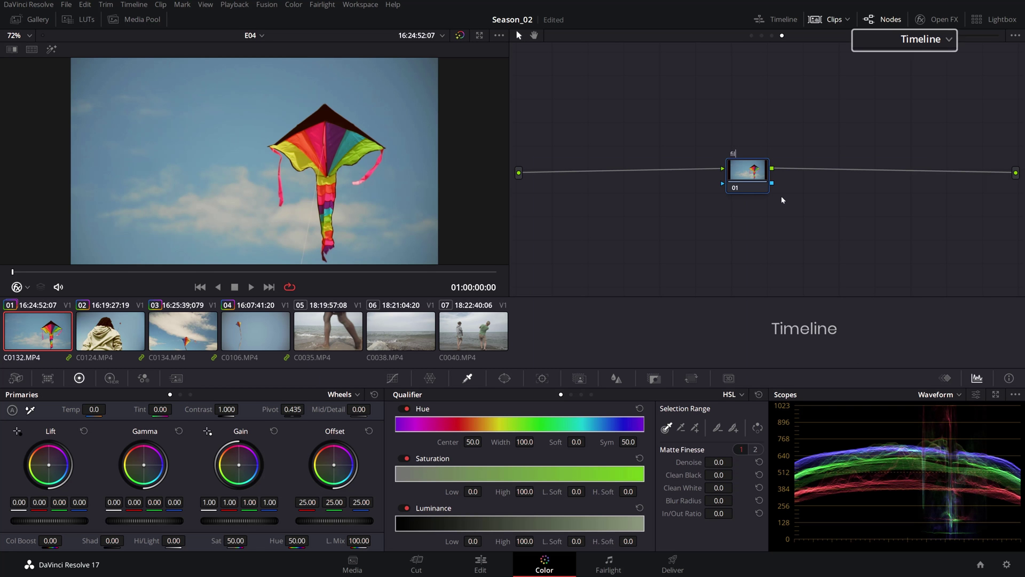
# Step: Label the Timeline-level node "film grain" and reposition it near the upper part of the node graph
pyautogui.write('grain')
pyautogui.press('Return')
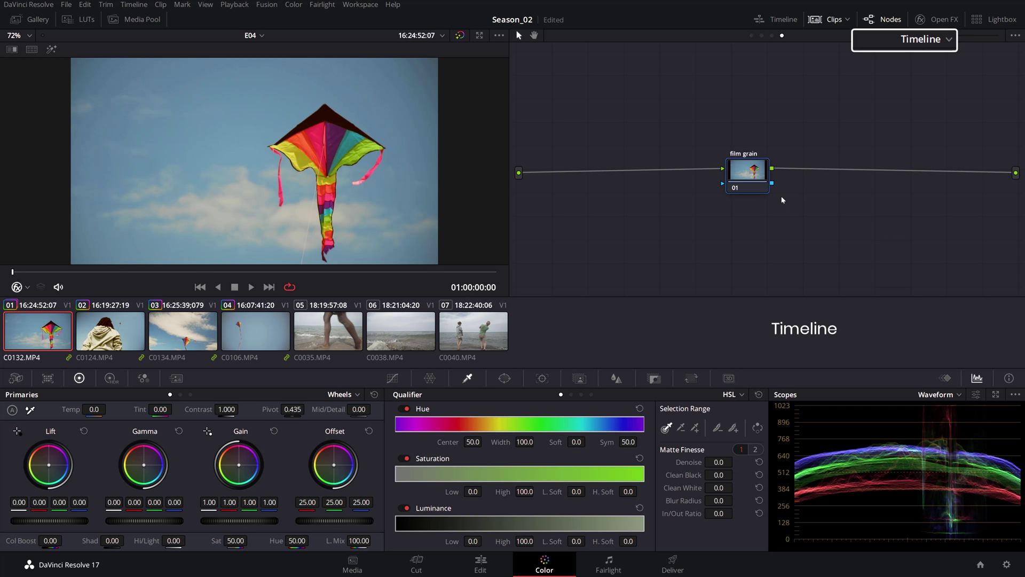
pyautogui.moveTo(772, 170); pyautogui.dragTo(670, 110)
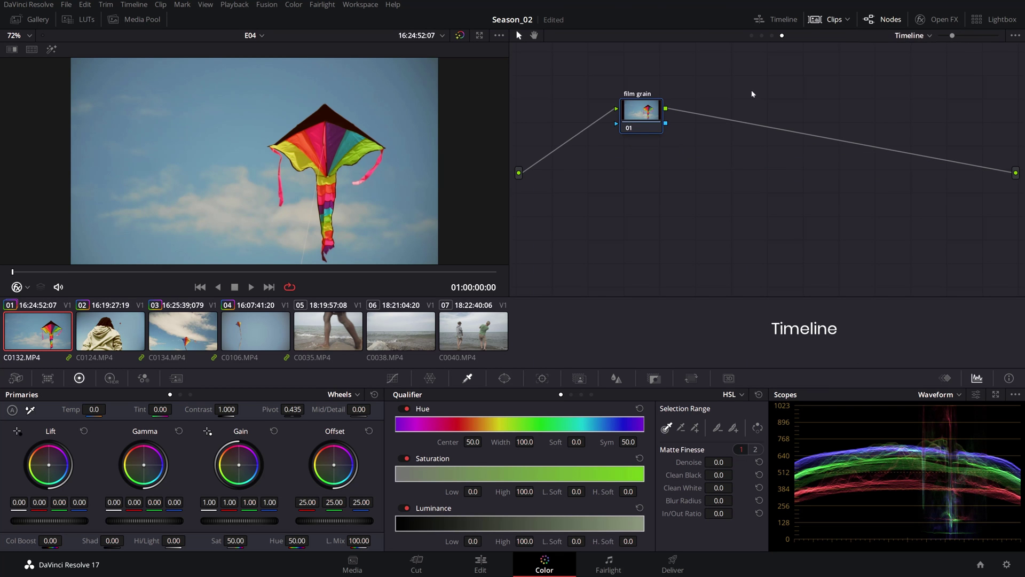
# Step: Apply the Film Grain effect to the "film grain" node and adjust its grain preset and settings
pyautogui.click(932, 20)
pyautogui.moveTo(900, 98); pyautogui.dragTo(620, 112)
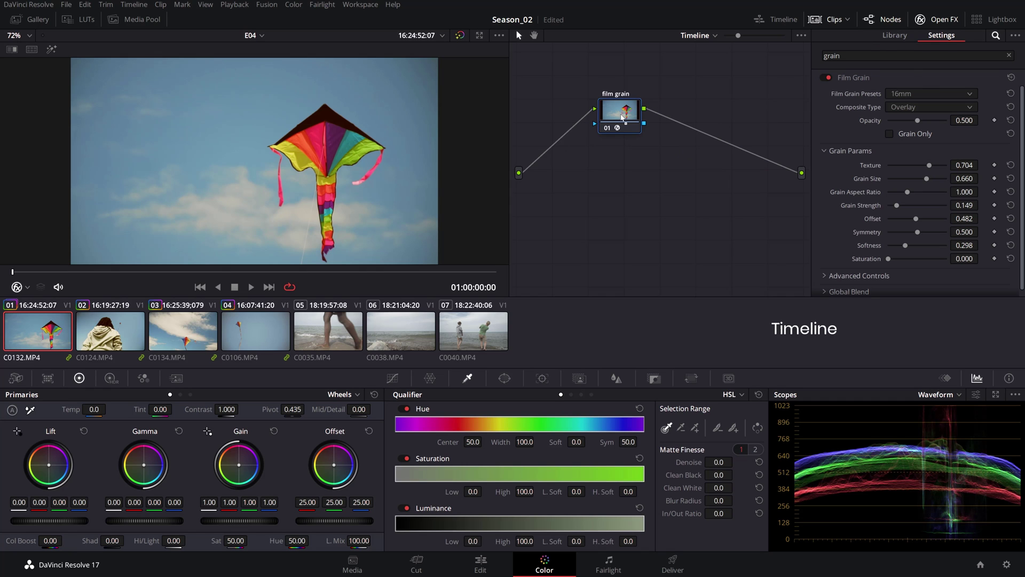
pyautogui.click(917, 96)
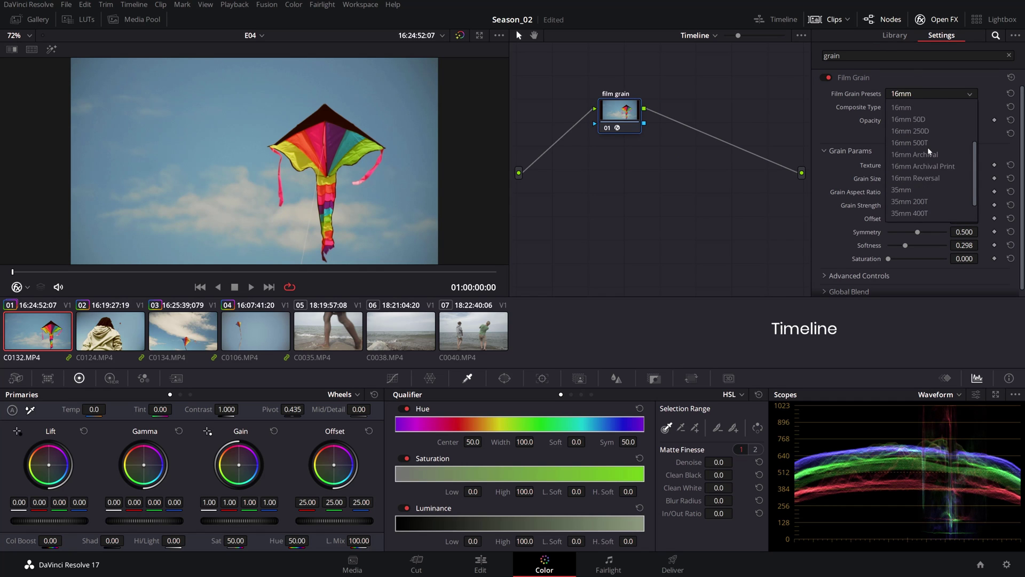
pyautogui.click(906, 181)
pyautogui.moveTo(907, 192); pyautogui.dragTo(910, 191)
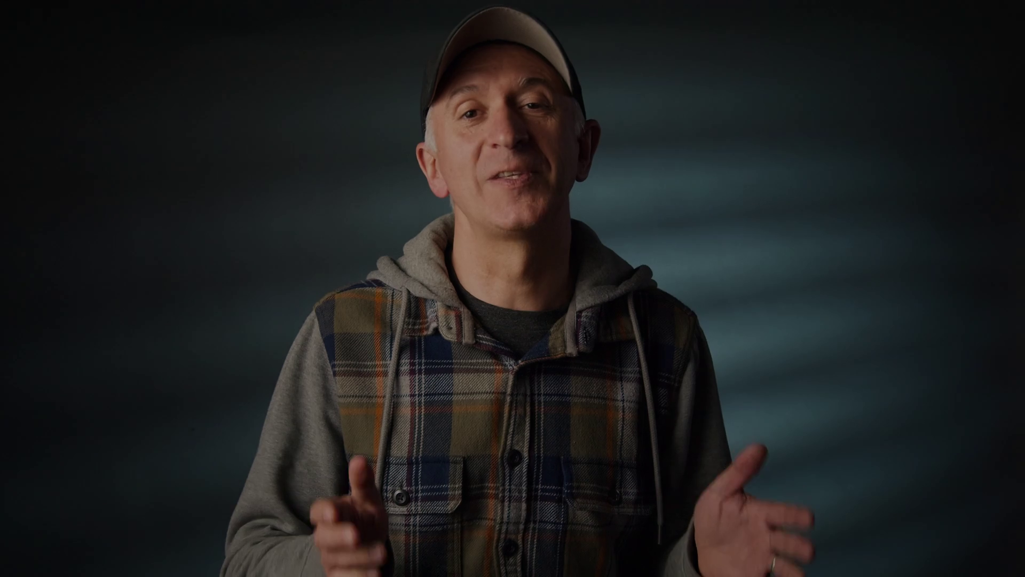